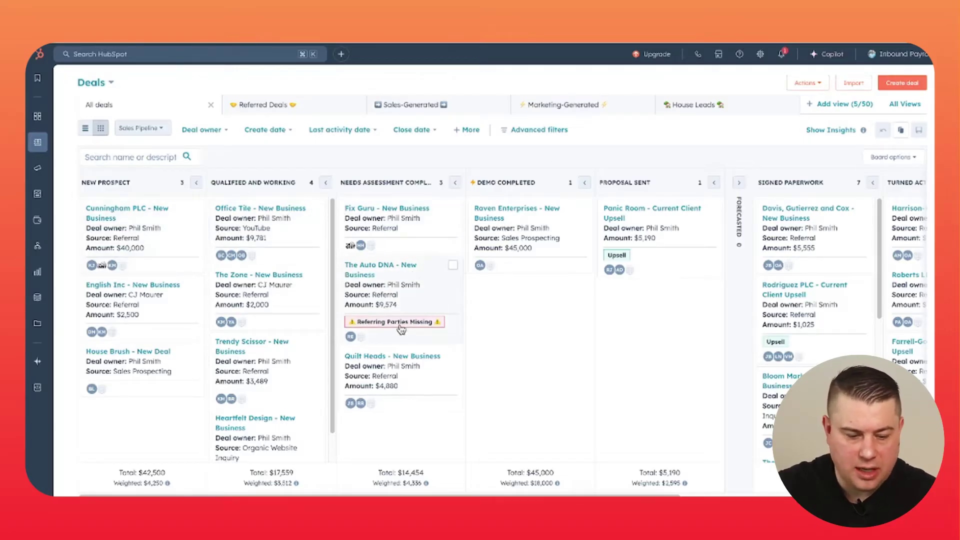
Start moving the Cunningham PLC deal to Qualified and Working, cancel it, and switch to the planning workbook.
drag(159, 248, 285, 253)
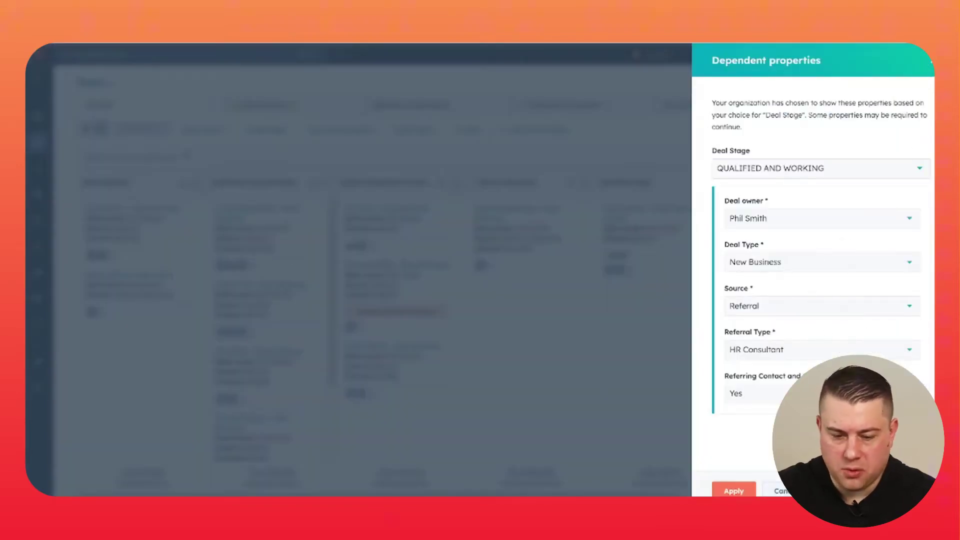
click(778, 492)
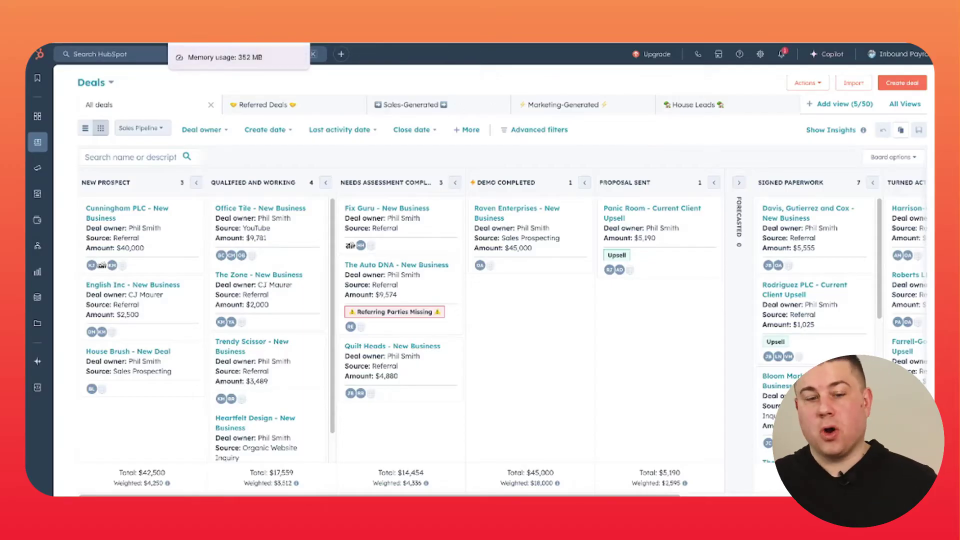
click(200, 40)
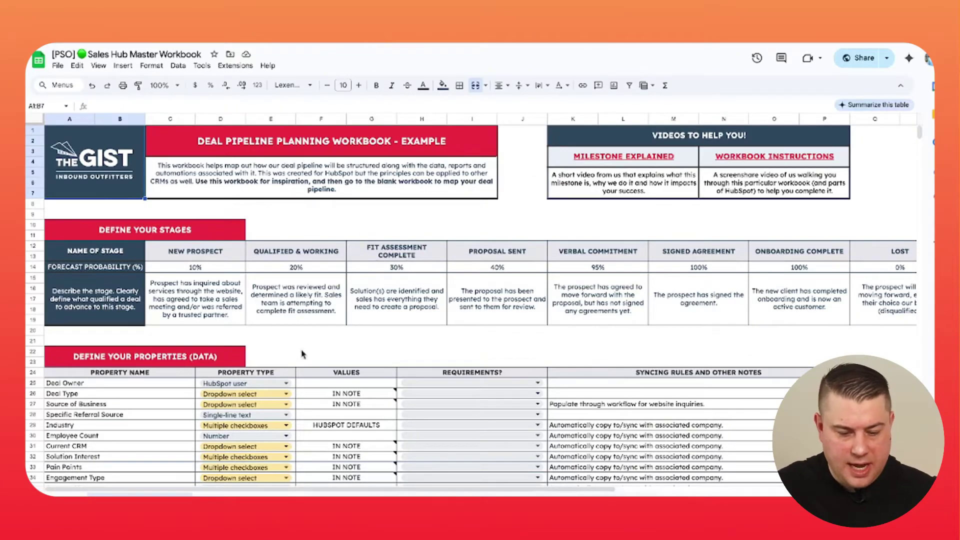
key(ctrl+shift+Page_Down)
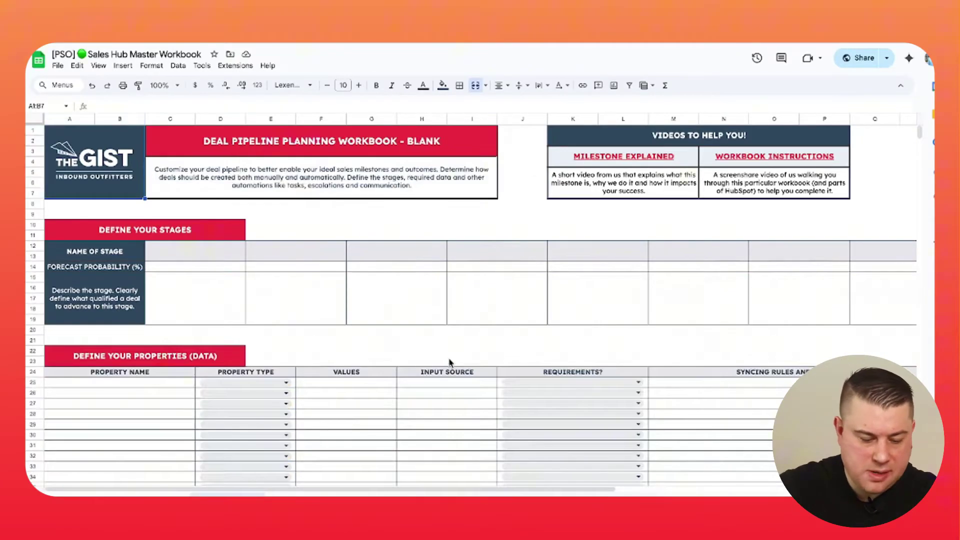
key(ctrl+shift+Page_Up)
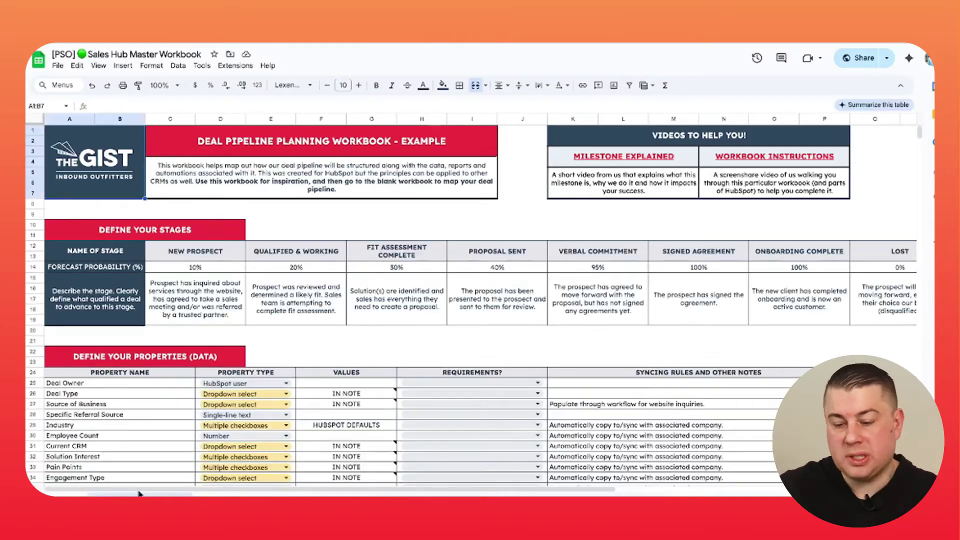
click(641, 158)
mouse_move(776, 154)
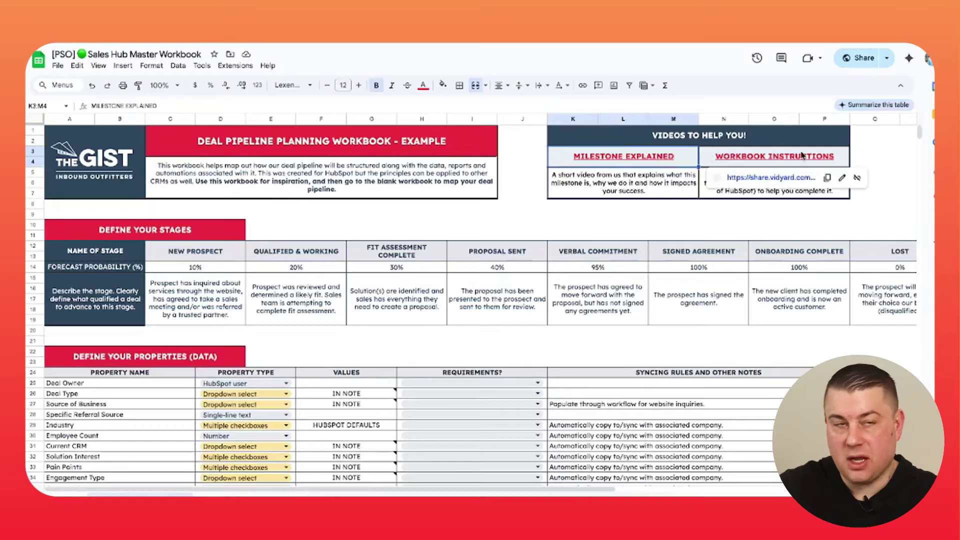
click(875, 152)
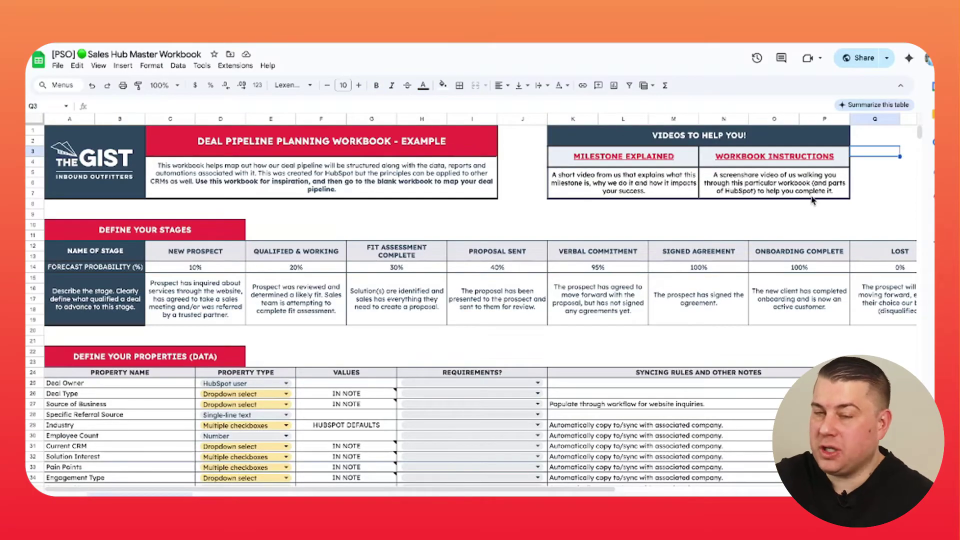
mouse_move(776, 168)
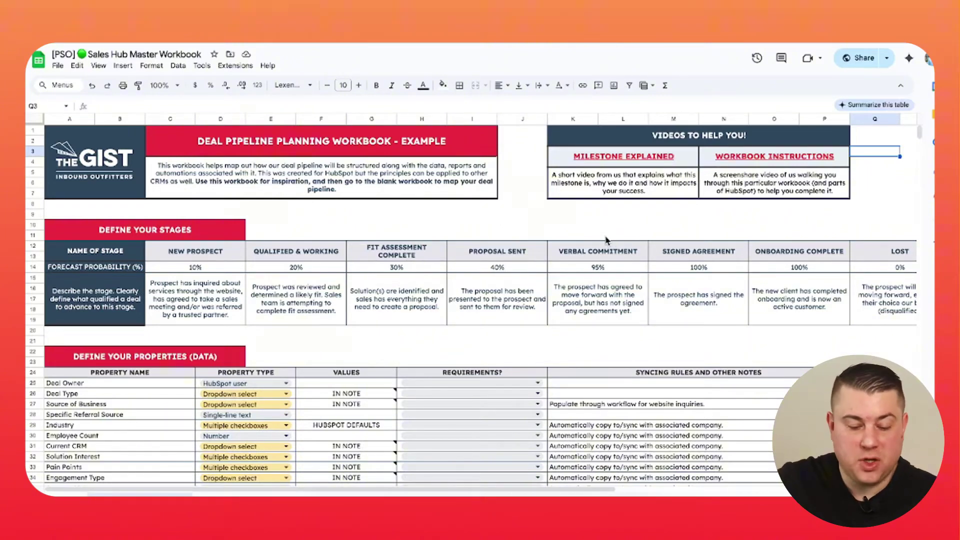
click(230, 257)
click(312, 257)
click(382, 255)
click(511, 256)
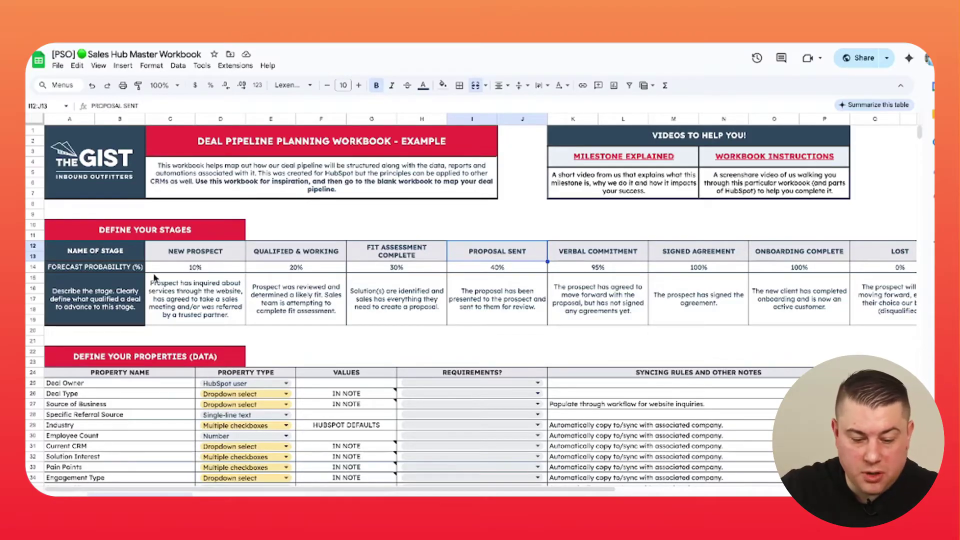
click(181, 269)
click(285, 270)
click(430, 270)
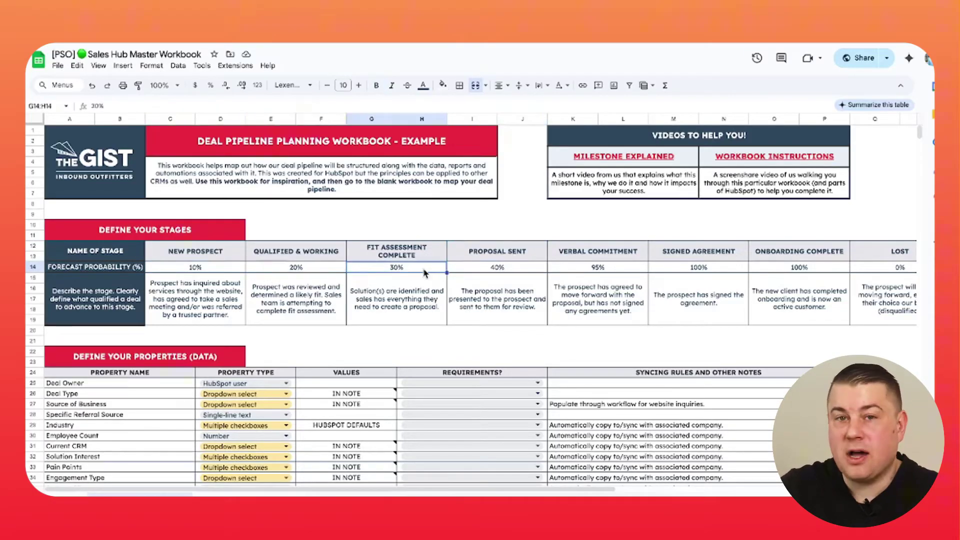
click(483, 270)
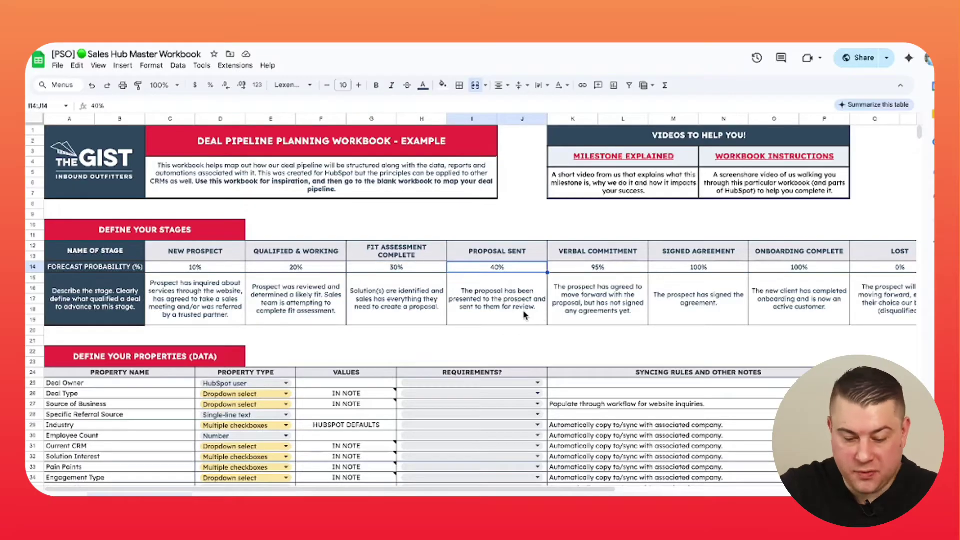
click(198, 305)
click(285, 306)
click(389, 307)
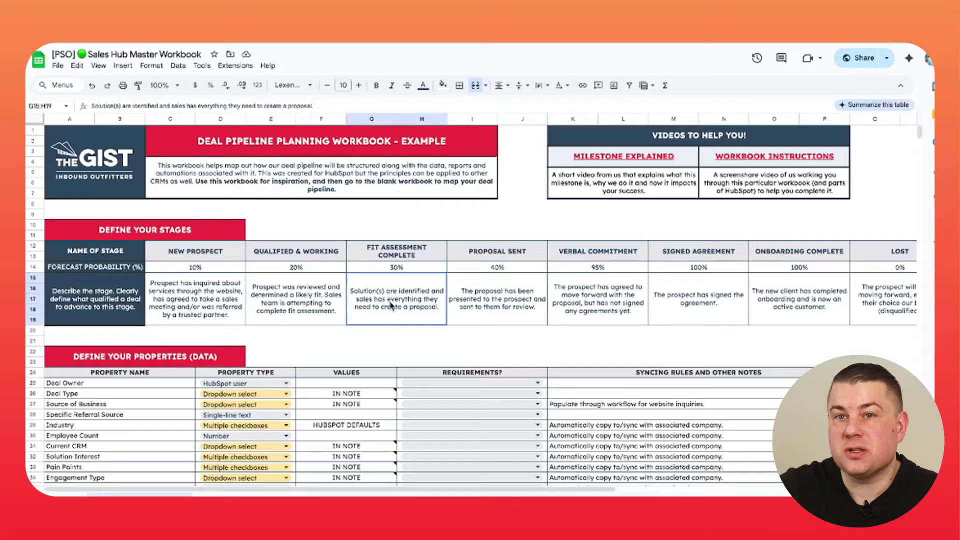
click(486, 302)
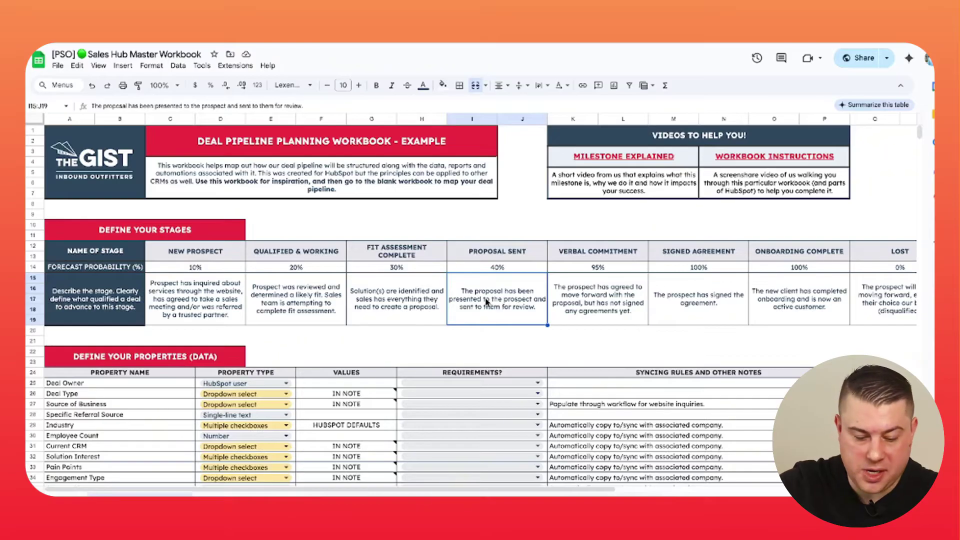
scroll(468, 293, down, 3)
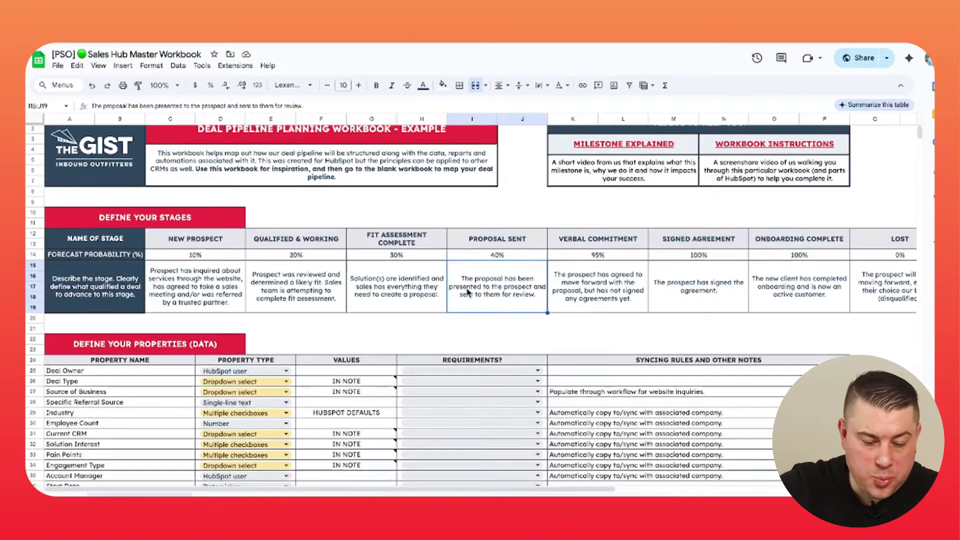
scroll(467, 292, down, 1)
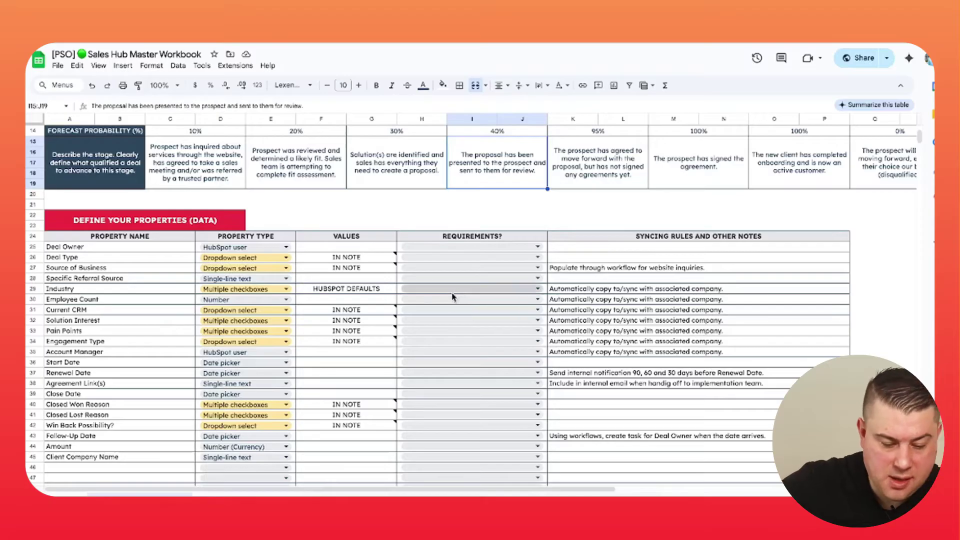
click(141, 250)
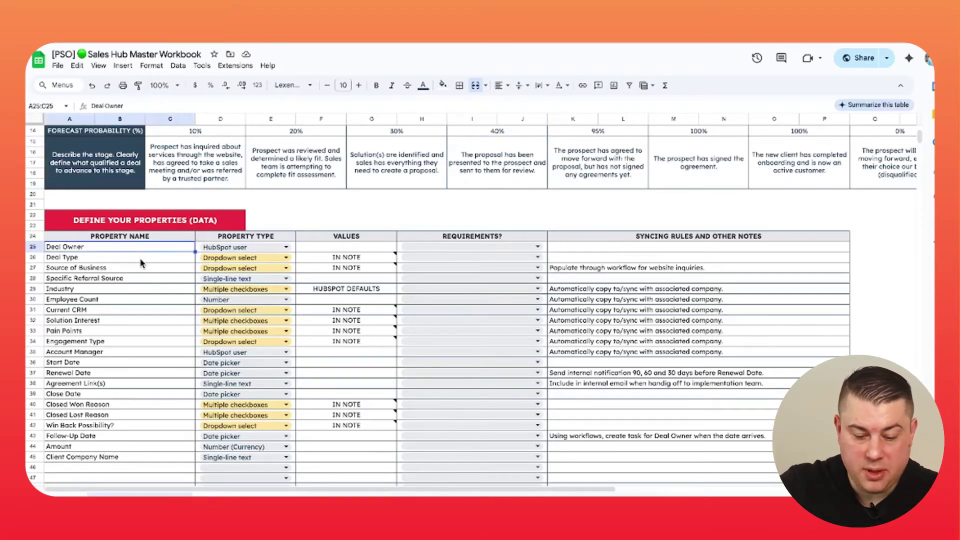
click(141, 262)
click(328, 260)
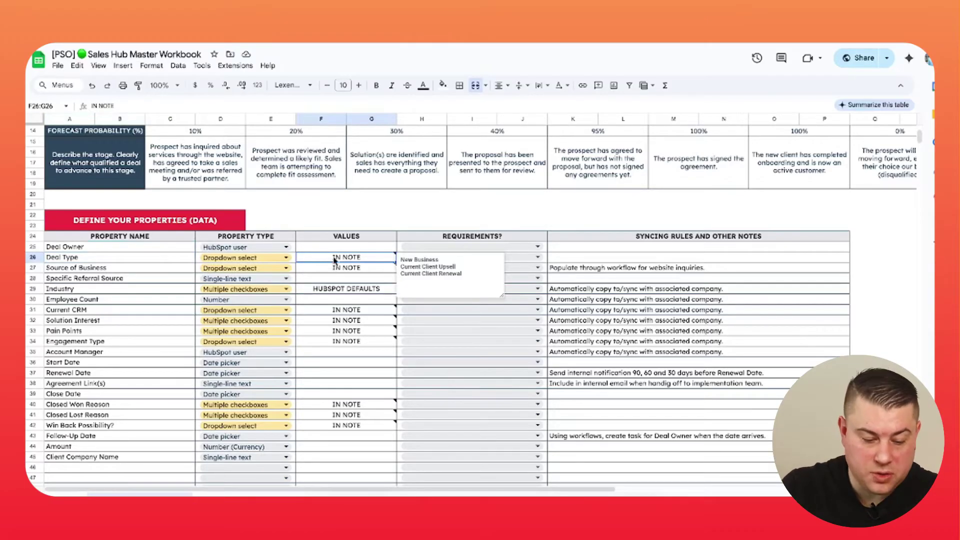
click(127, 270)
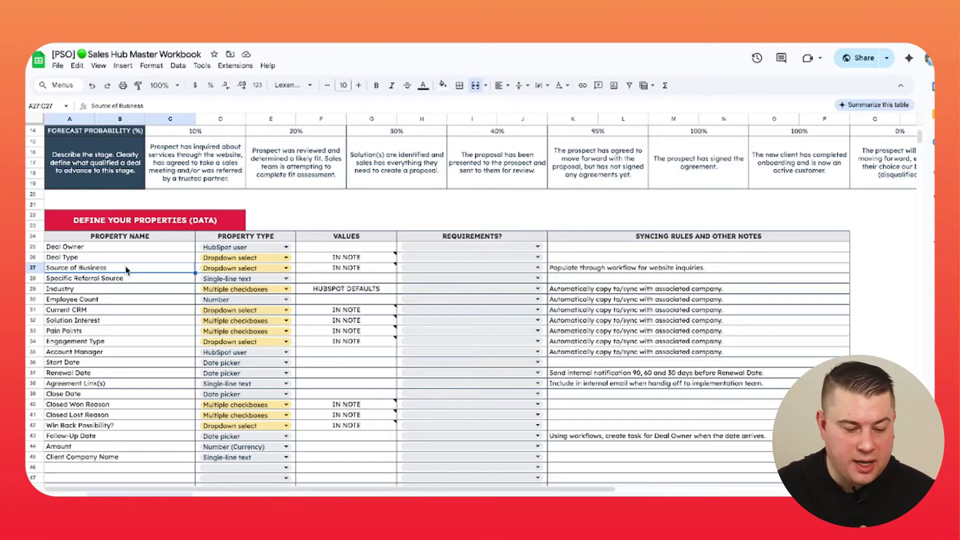
click(110, 310)
key(Right)
key(Right)
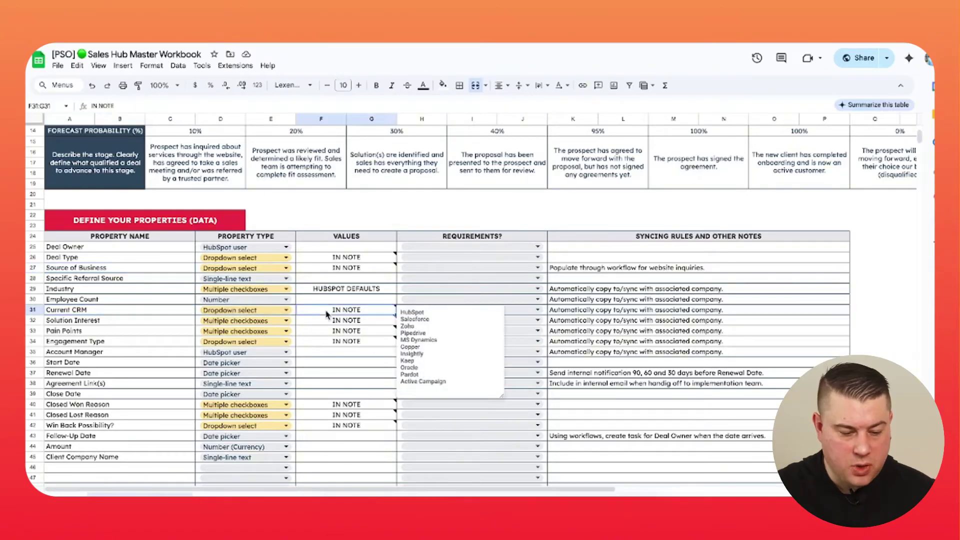
click(137, 335)
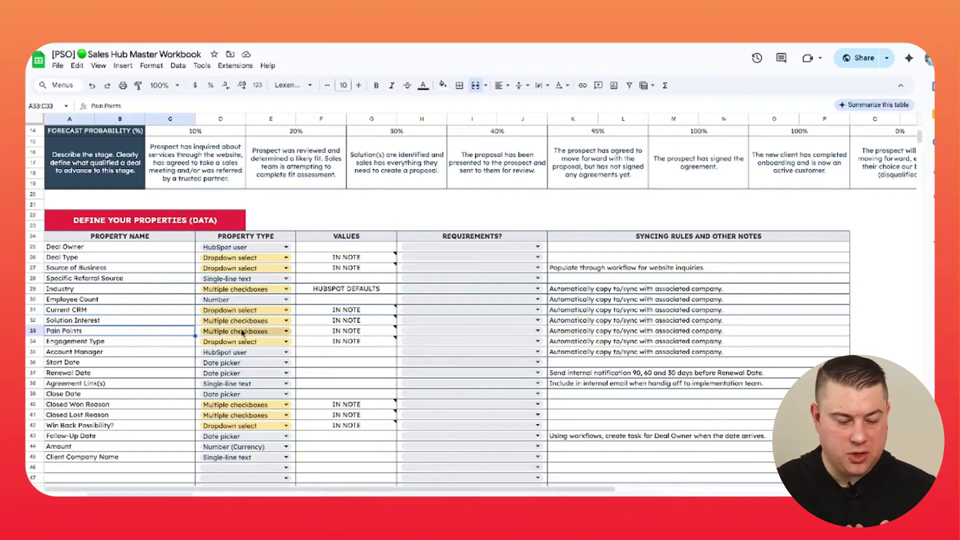
click(305, 334)
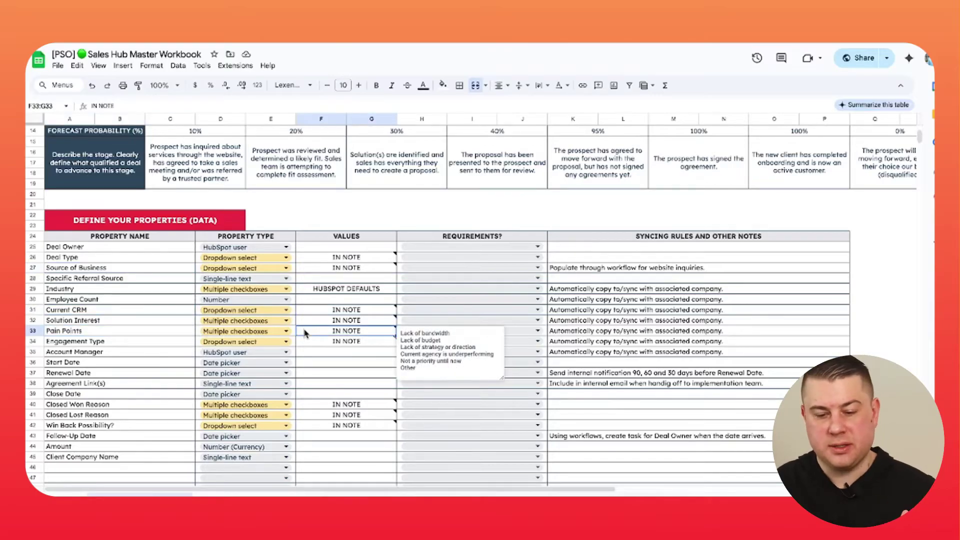
mouse_move(309, 346)
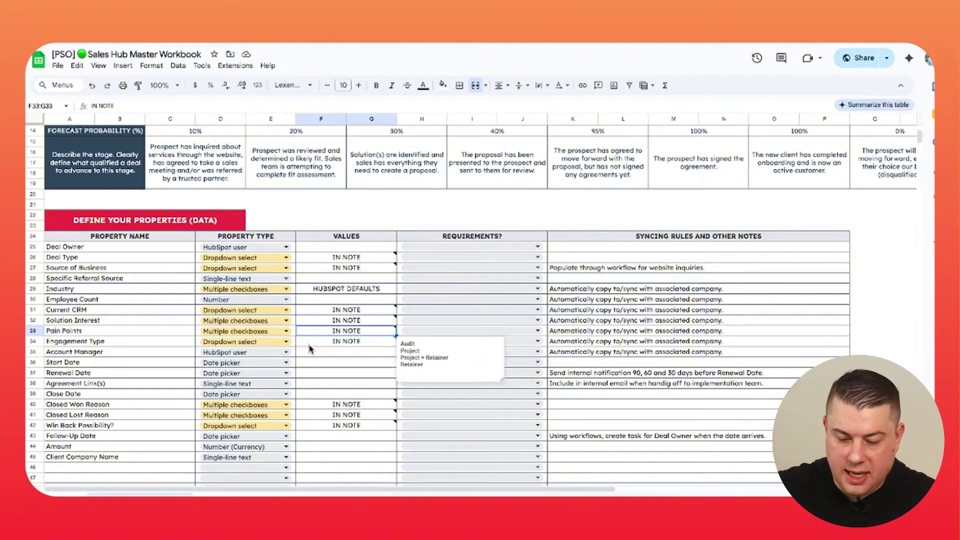
click(667, 334)
scroll(665, 337, down, 5)
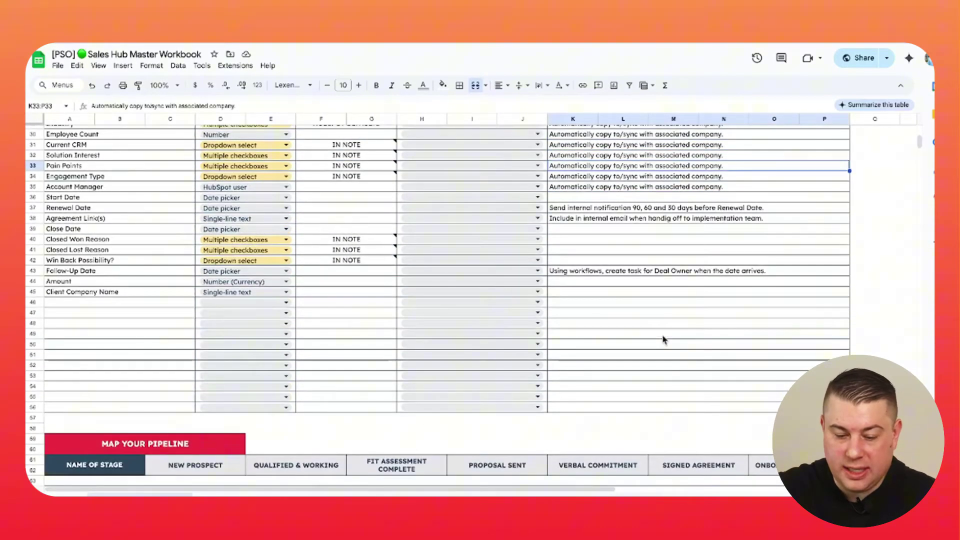
scroll(663, 340, down, 7)
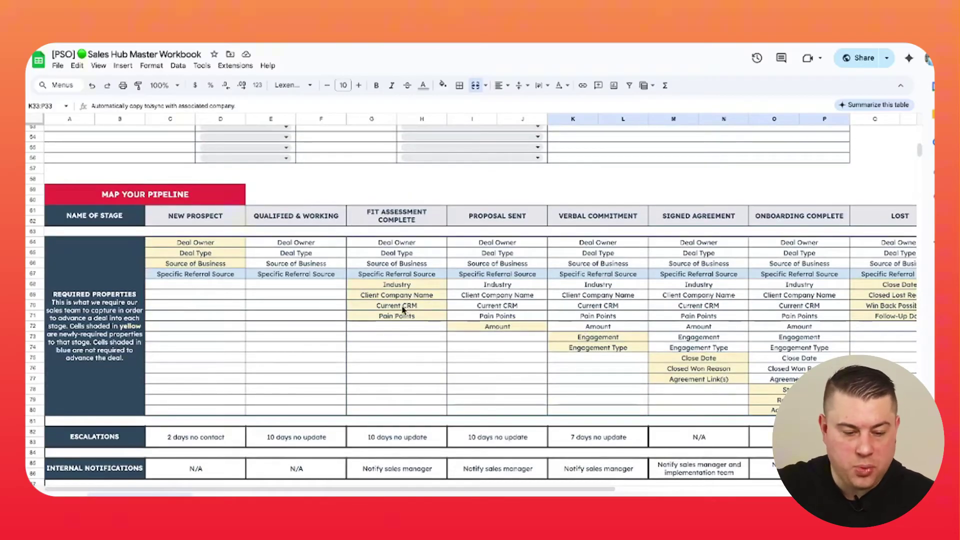
scroll(400, 301, up, 10)
scroll(229, 206, up, 7)
click(203, 256)
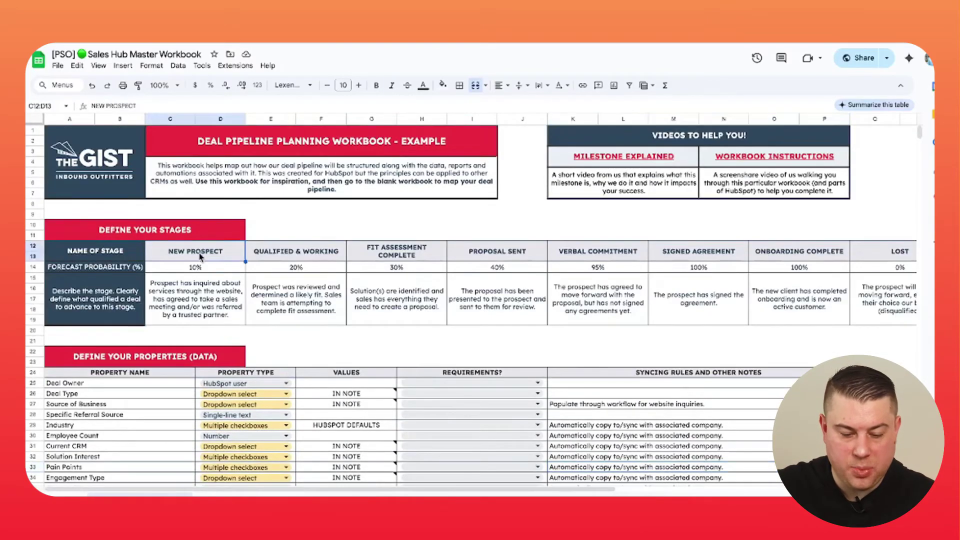
click(302, 256)
scroll(352, 265, down, 15)
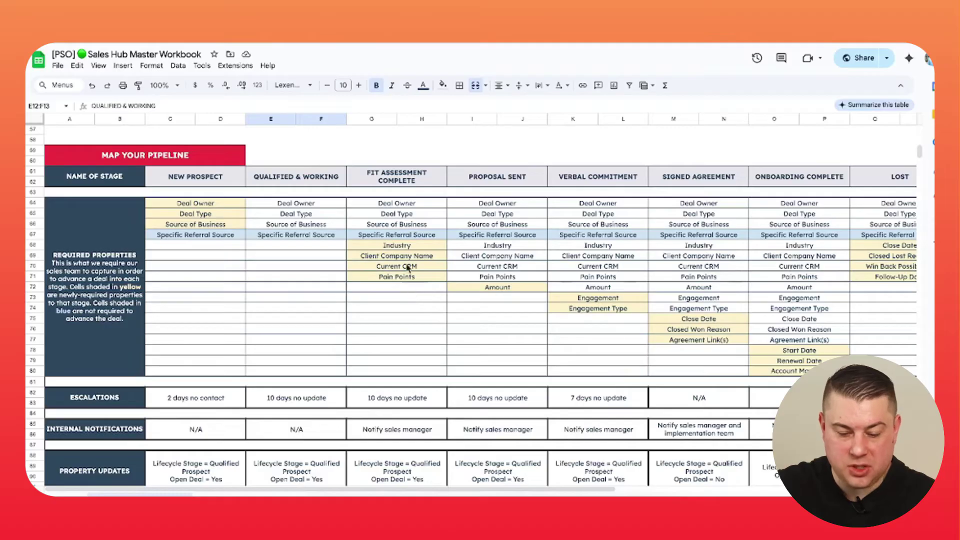
drag(404, 249, 406, 285)
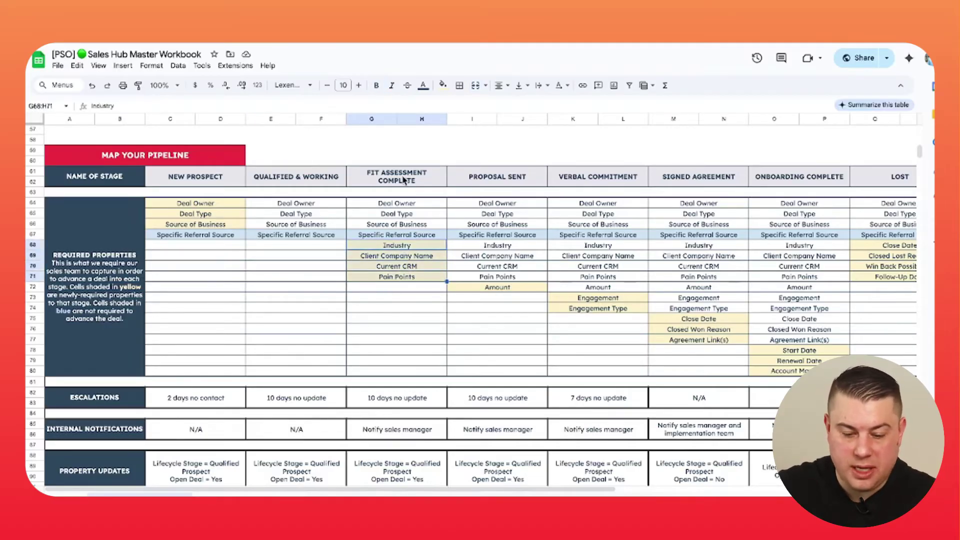
click(413, 250)
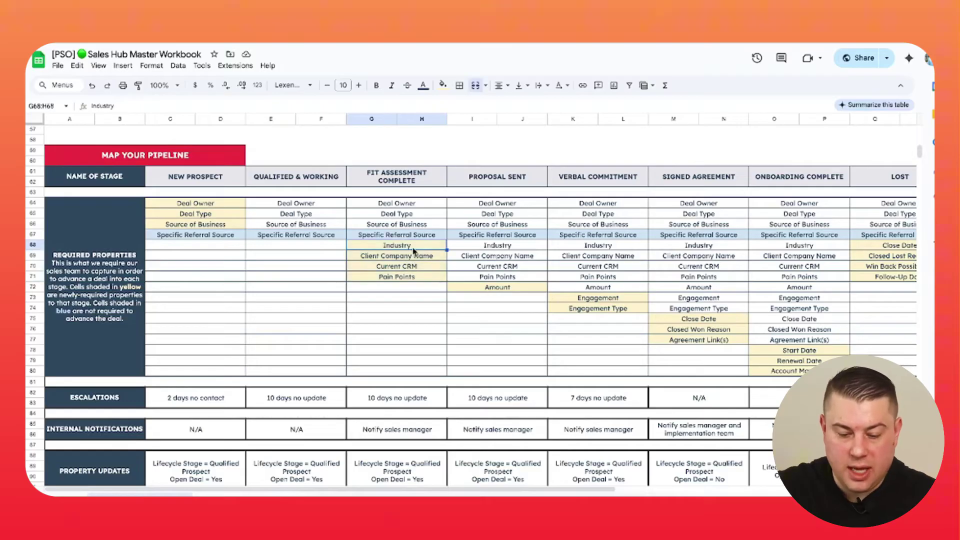
click(414, 257)
click(414, 269)
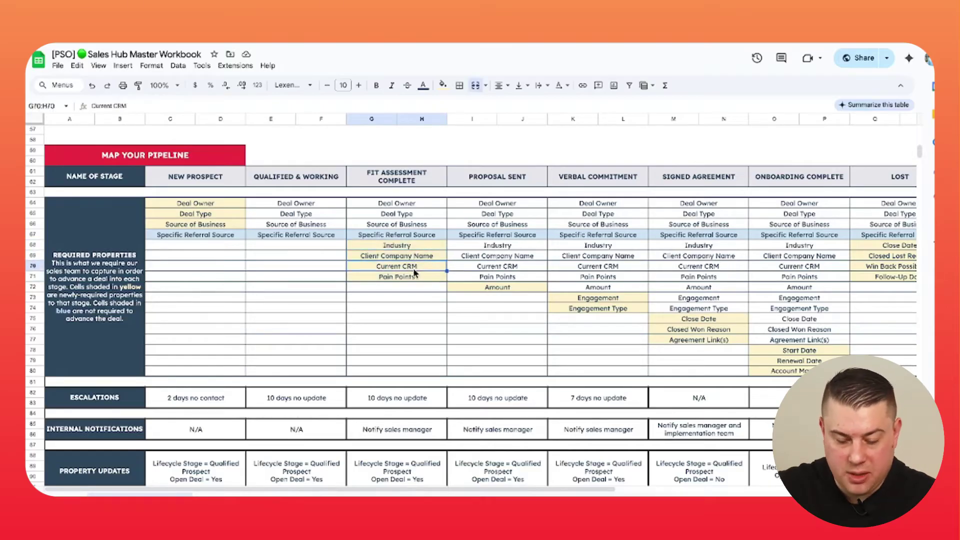
click(415, 278)
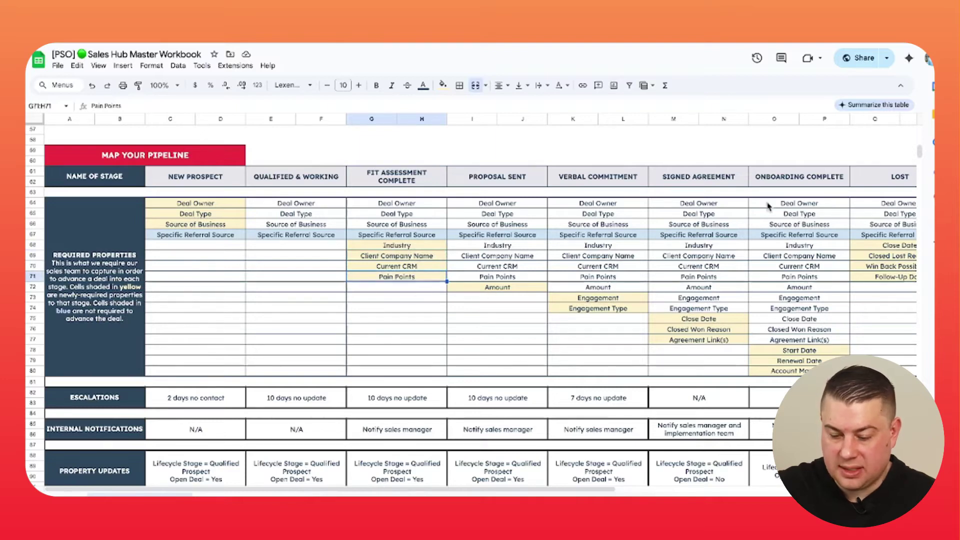
drag(716, 207, 711, 341)
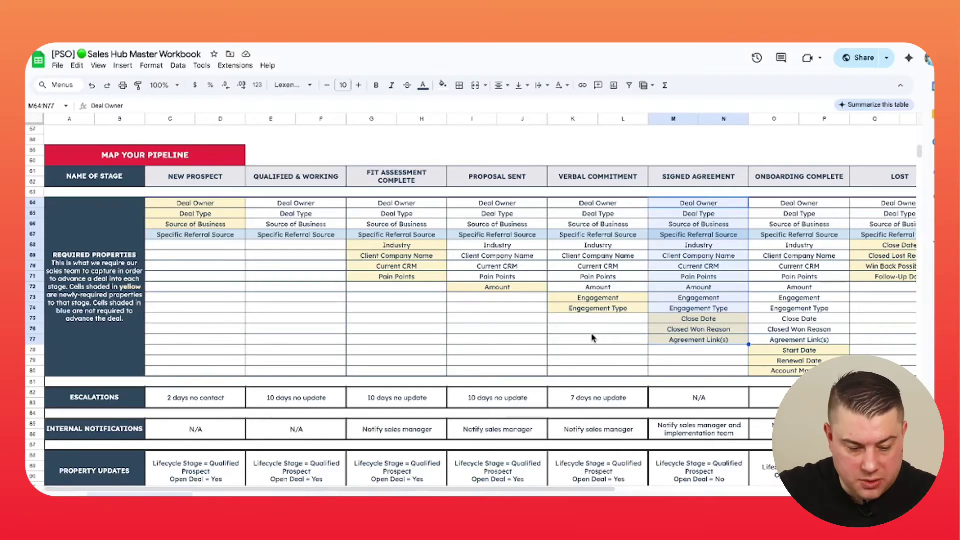
scroll(593, 338, down, 3)
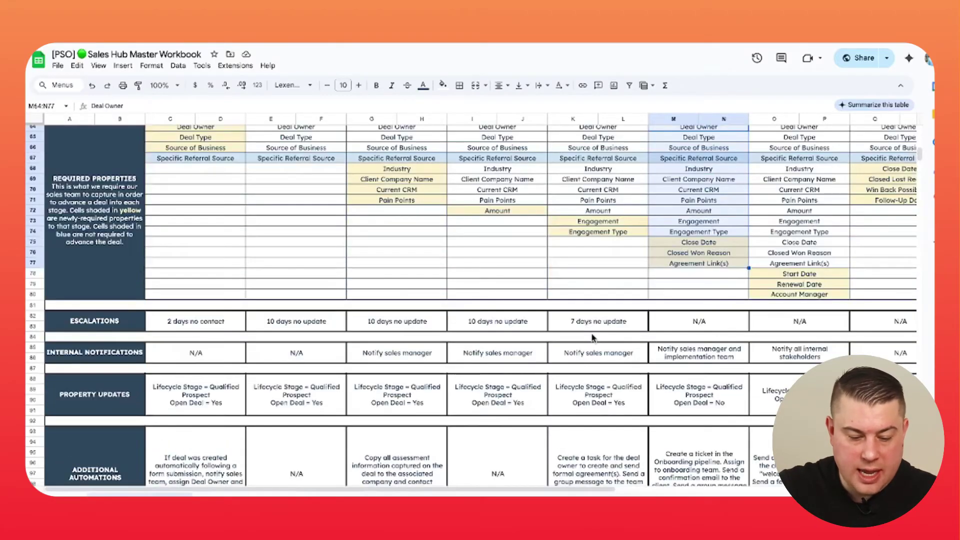
click(217, 326)
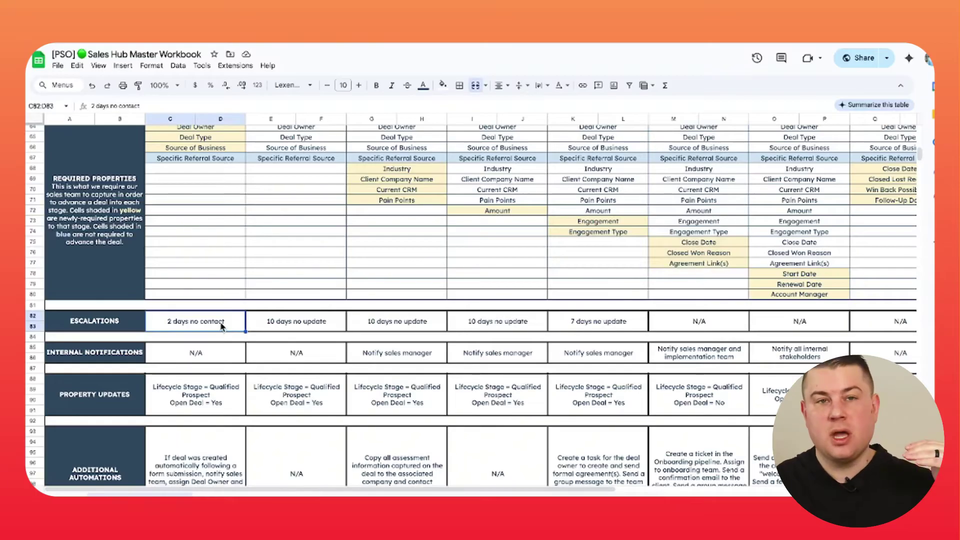
scroll(222, 327, up, 2)
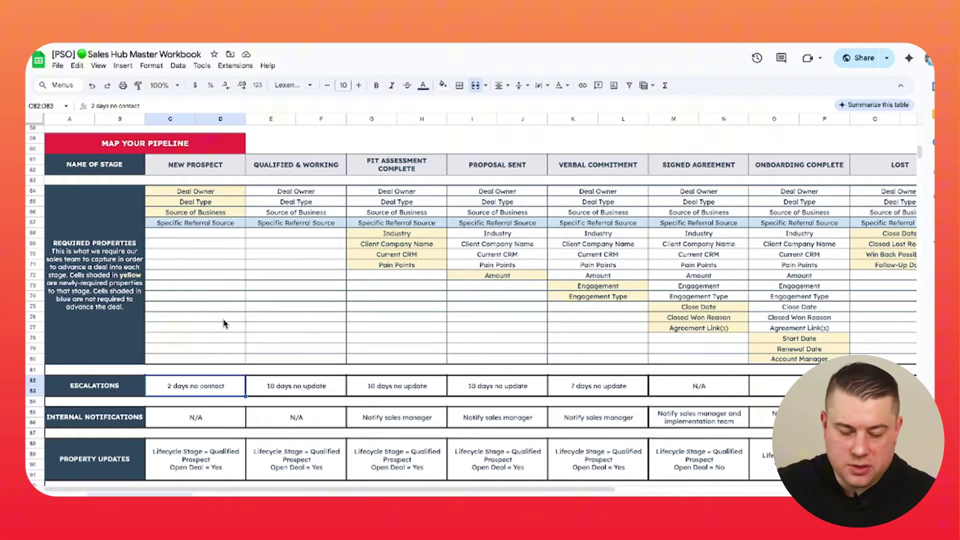
scroll(276, 337, down, 1)
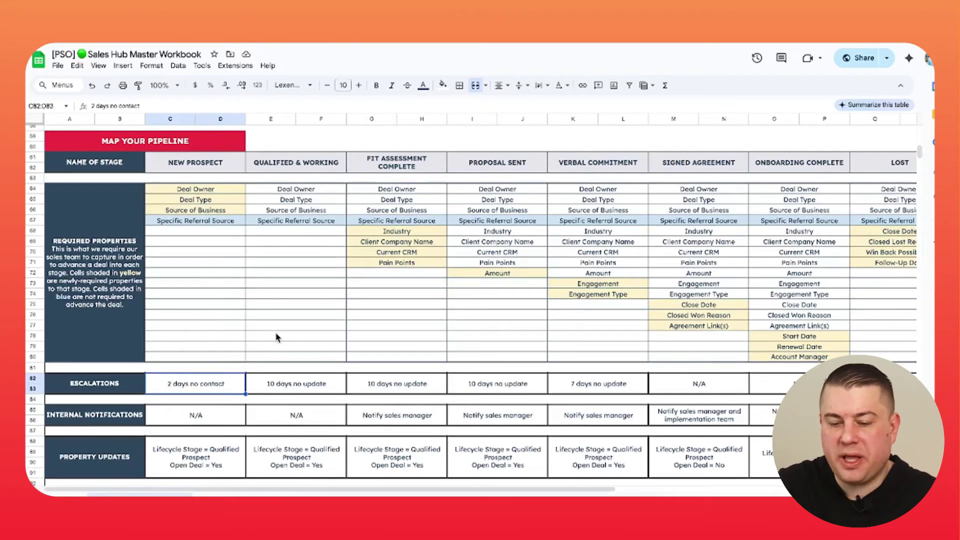
scroll(276, 338, up, 1)
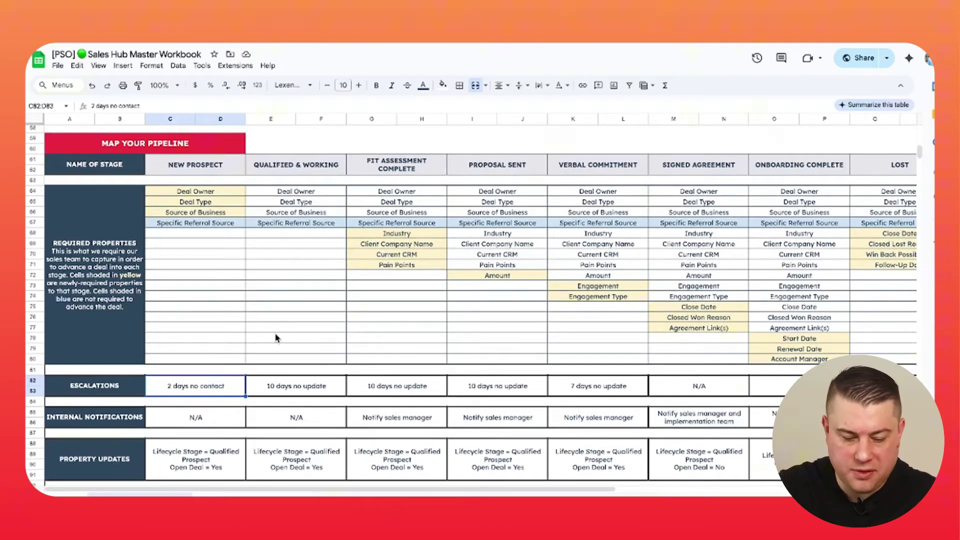
Scroll down to Brainstorm Automations, then back up to row 1 of the workbook.
scroll(276, 338, down, 8)
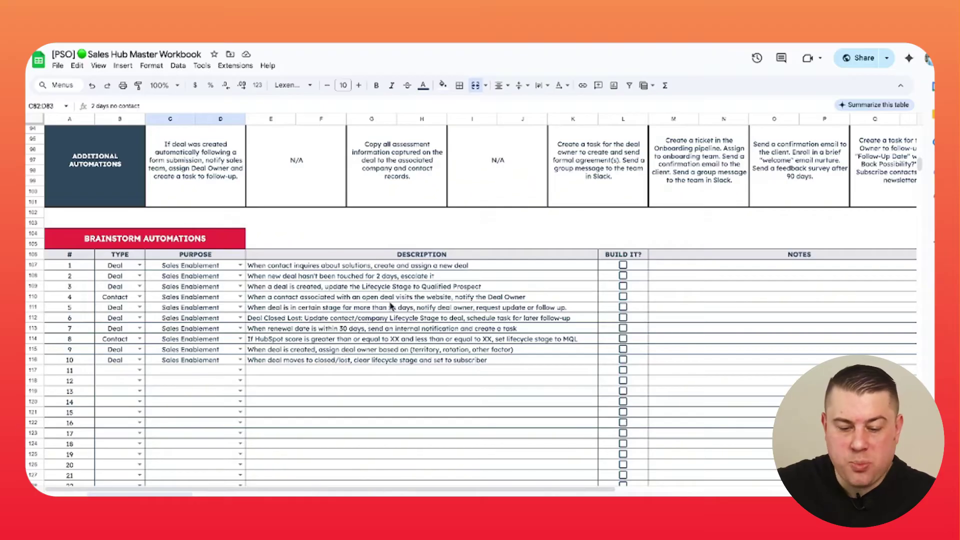
scroll(391, 306, up, 15)
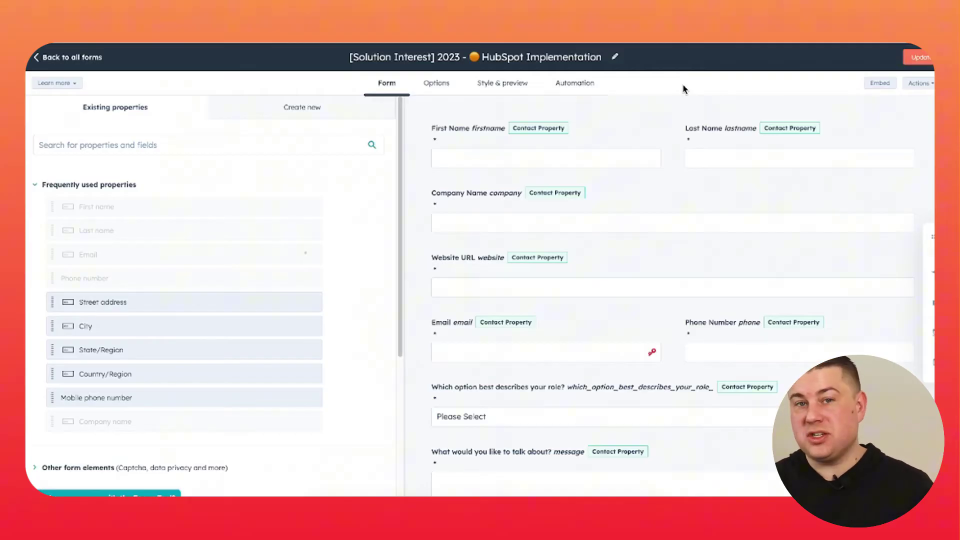
Scroll through the Solution Interest form's fields and back to the top.
scroll(645, 235, down, 3)
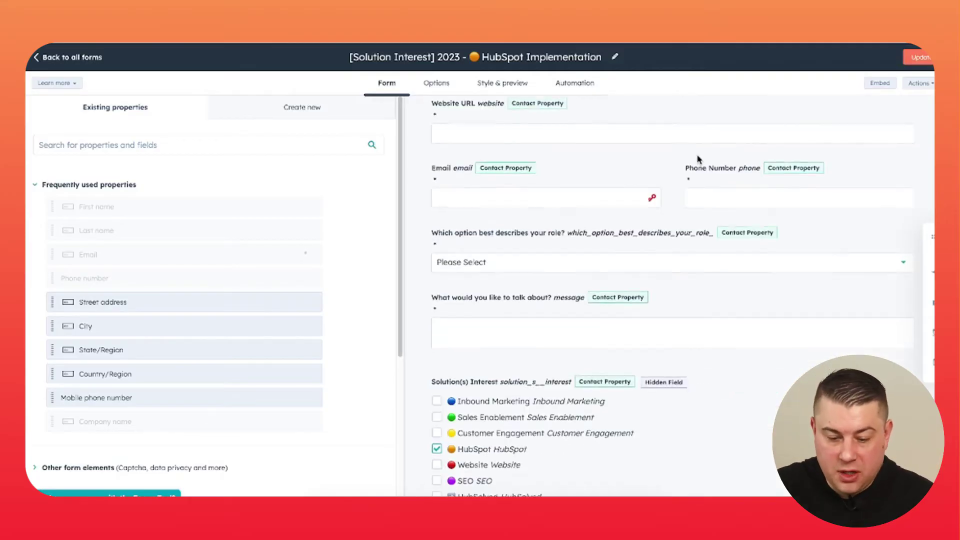
scroll(634, 247, up, 2)
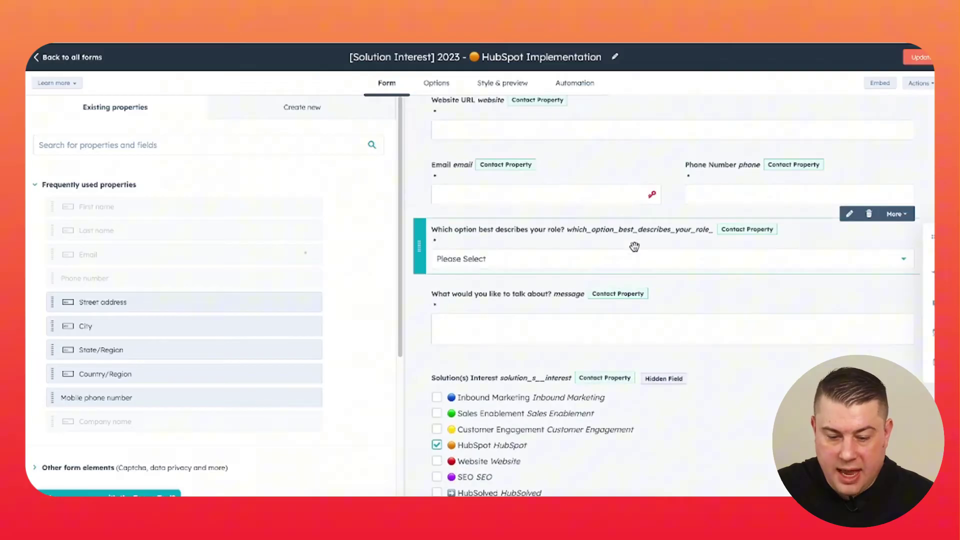
scroll(634, 247, up, 2)
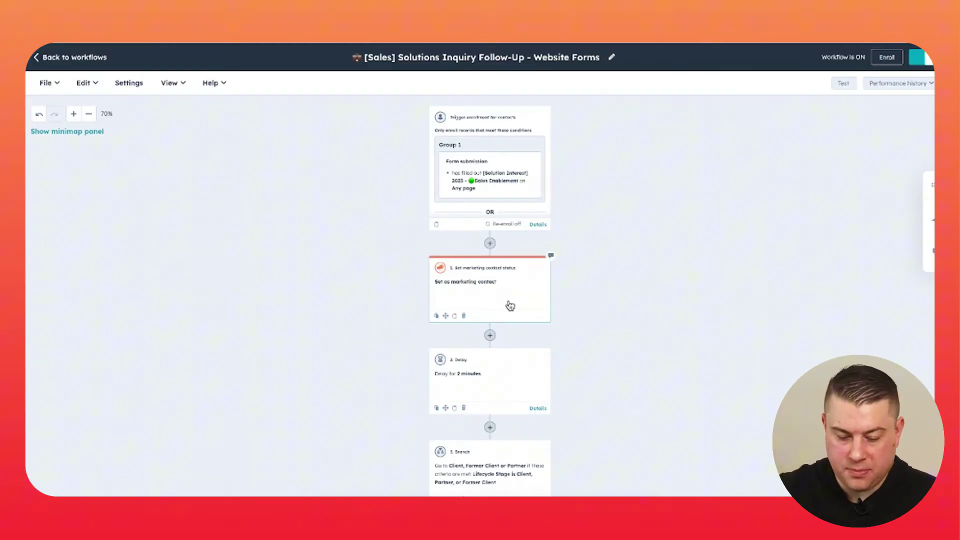
Scroll down the follow-up workflow canvas through its steps and branches.
scroll(510, 306, down, 3)
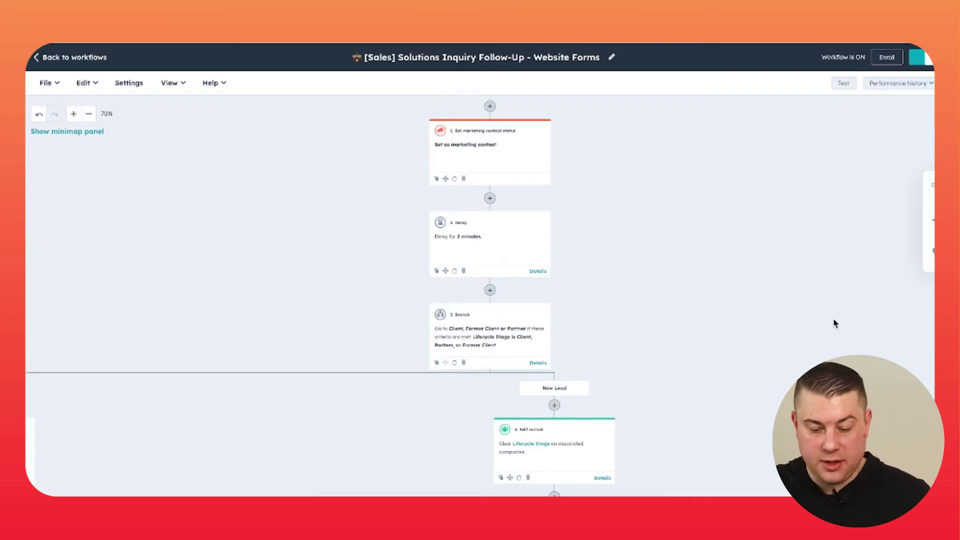
scroll(834, 324, down, 1)
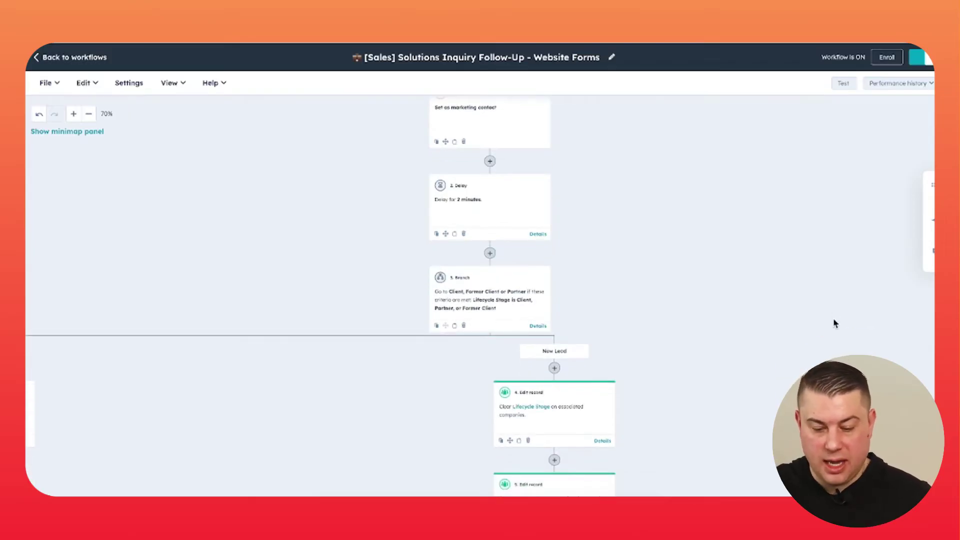
scroll(834, 323, down, 4)
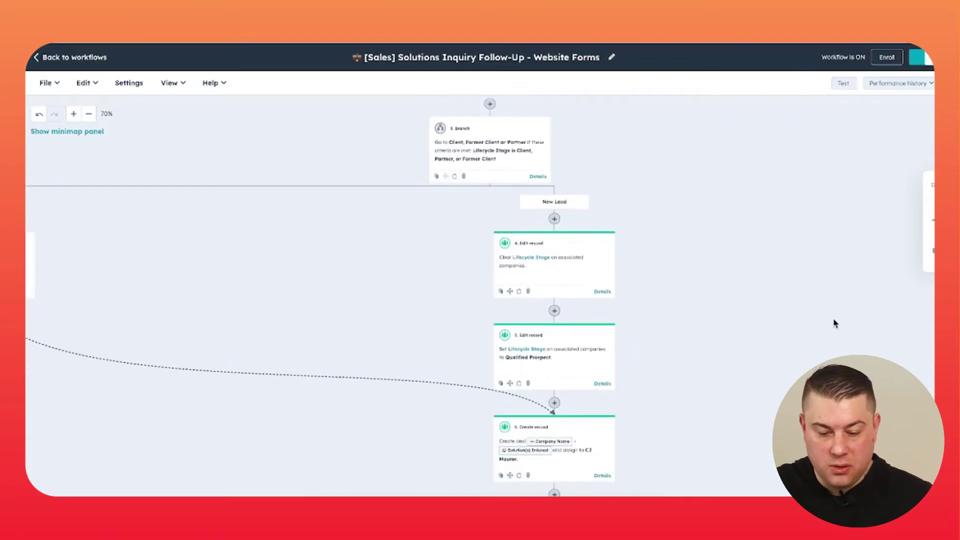
scroll(804, 314, down, 2)
scroll(696, 302, down, 2)
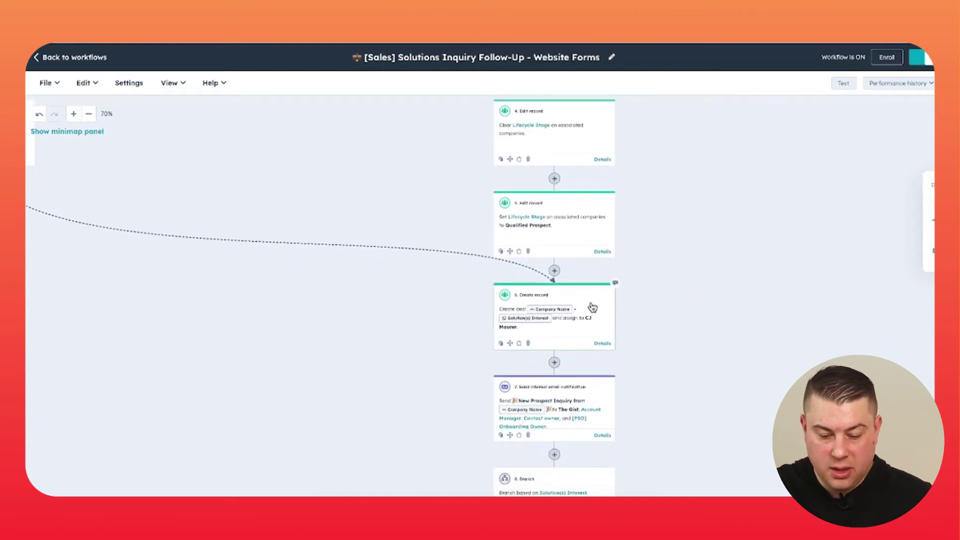
scroll(583, 310, down, 2)
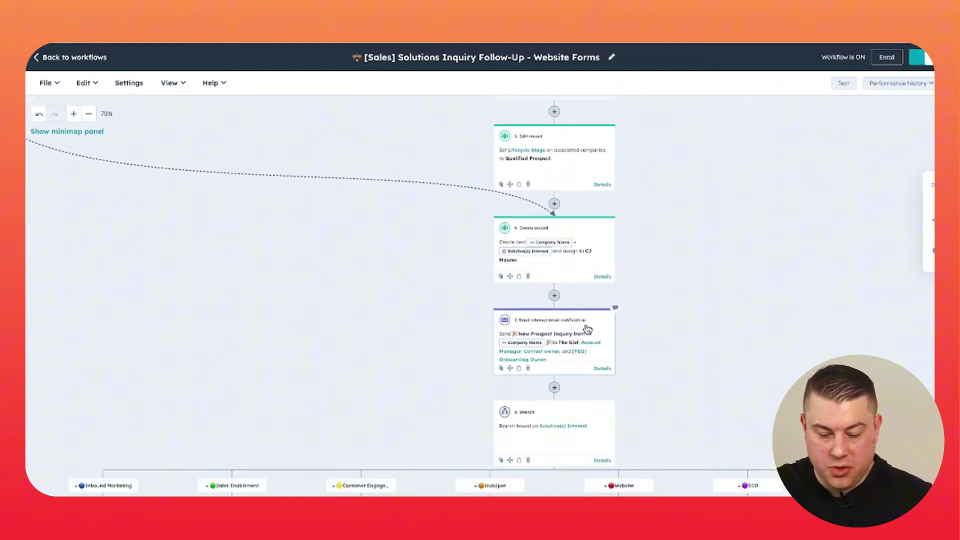
scroll(688, 275, down, 5)
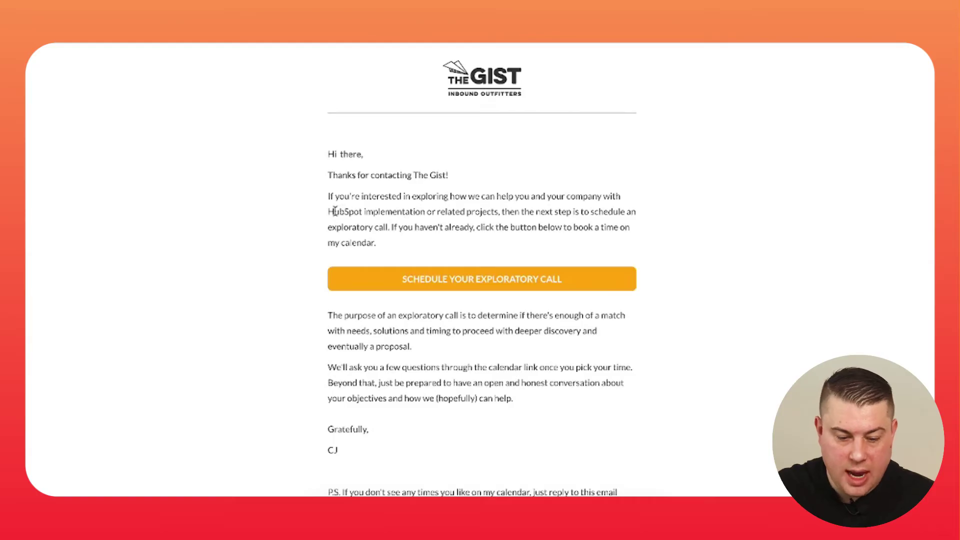
Highlight the HubSpot implementation phrase in the email preview, scroll it, then go to deal settings.
drag(331, 212, 429, 211)
click(428, 211)
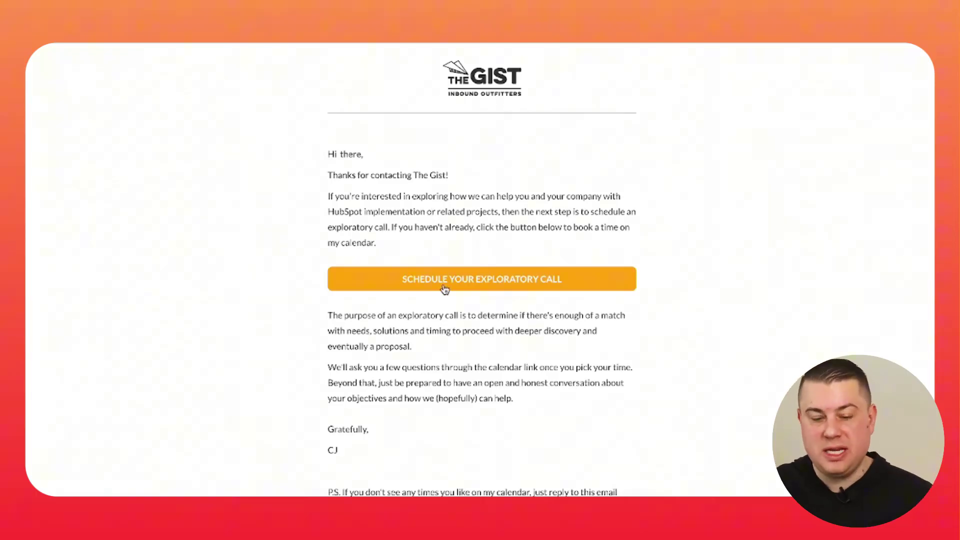
scroll(444, 290, down, 1)
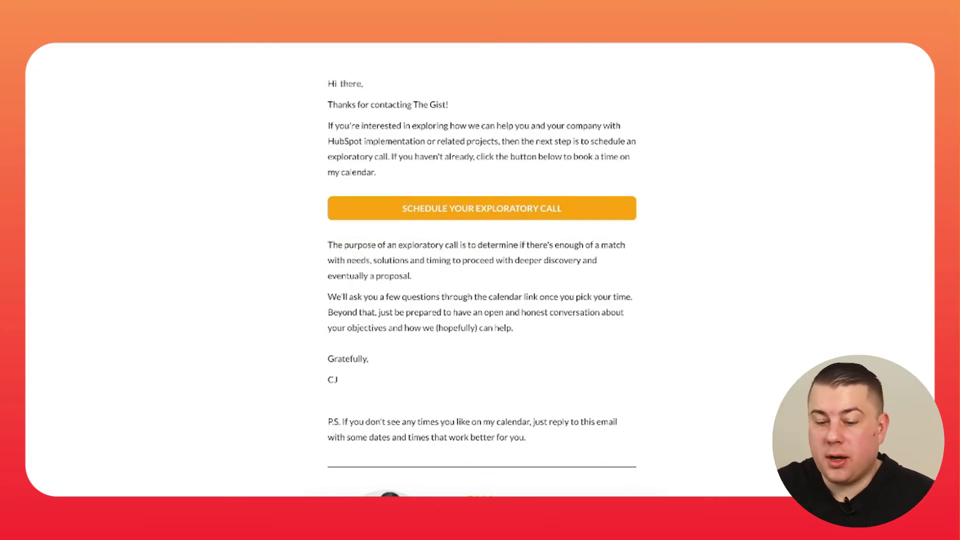
click(575, 43)
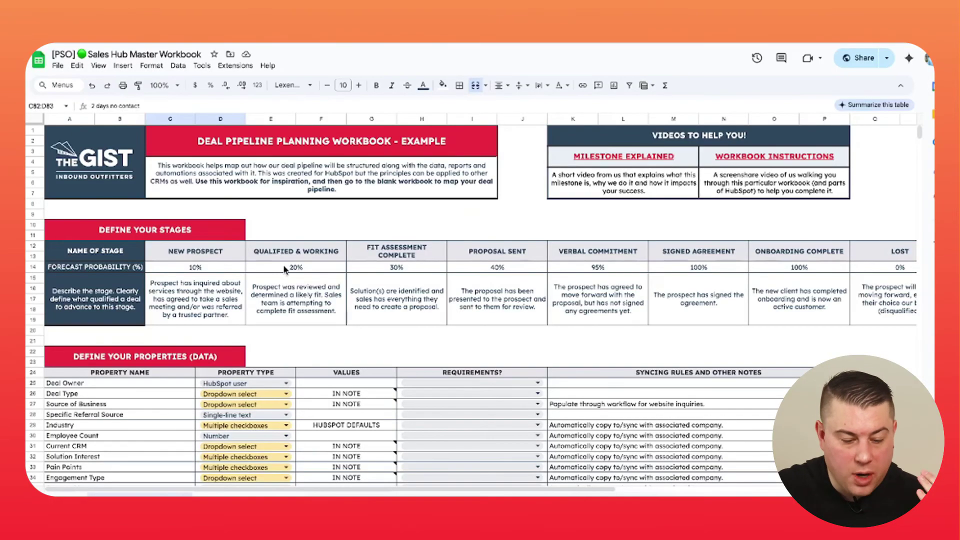
In Map Your Pipeline, point out the Deal Owner, Deal Type and Source of Business required properties.
scroll(284, 270, down, 10)
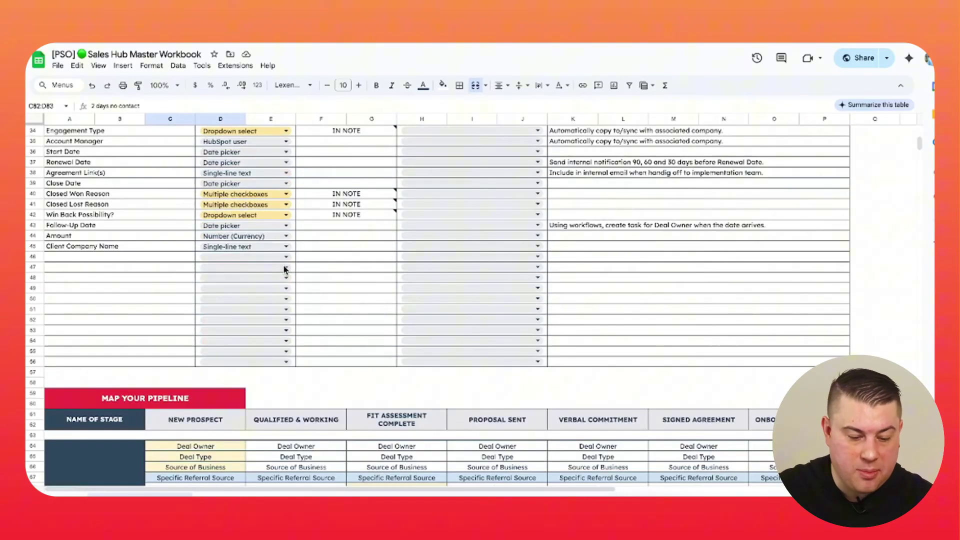
scroll(283, 270, down, 5)
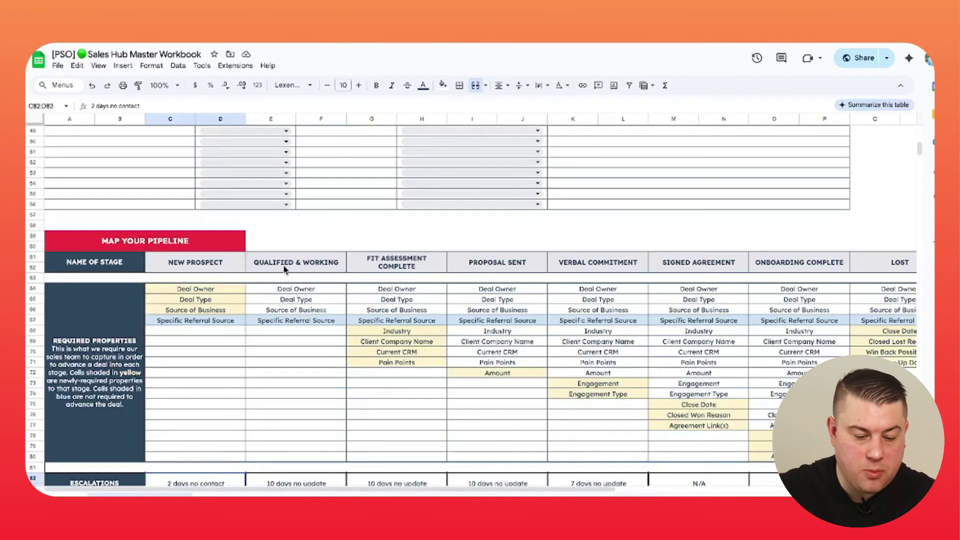
click(226, 295)
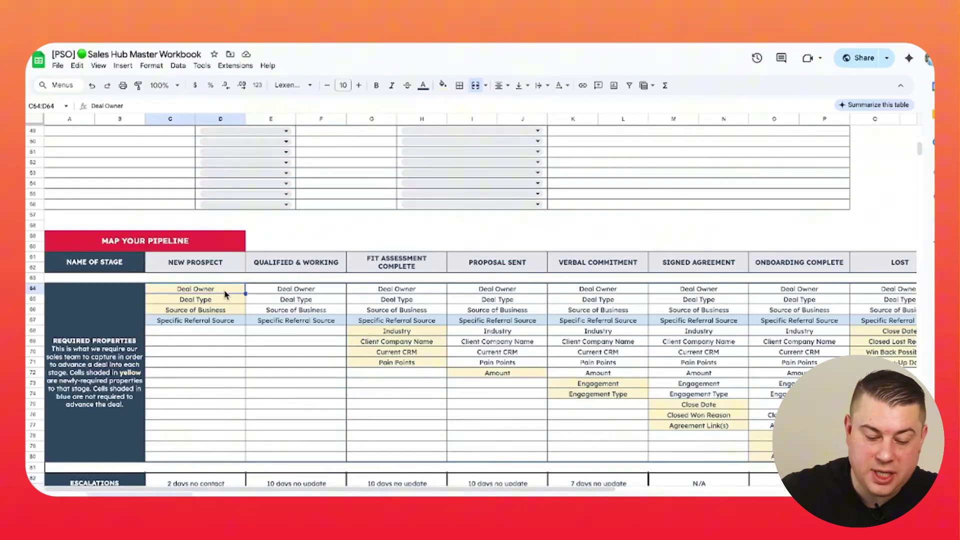
click(223, 301)
click(221, 312)
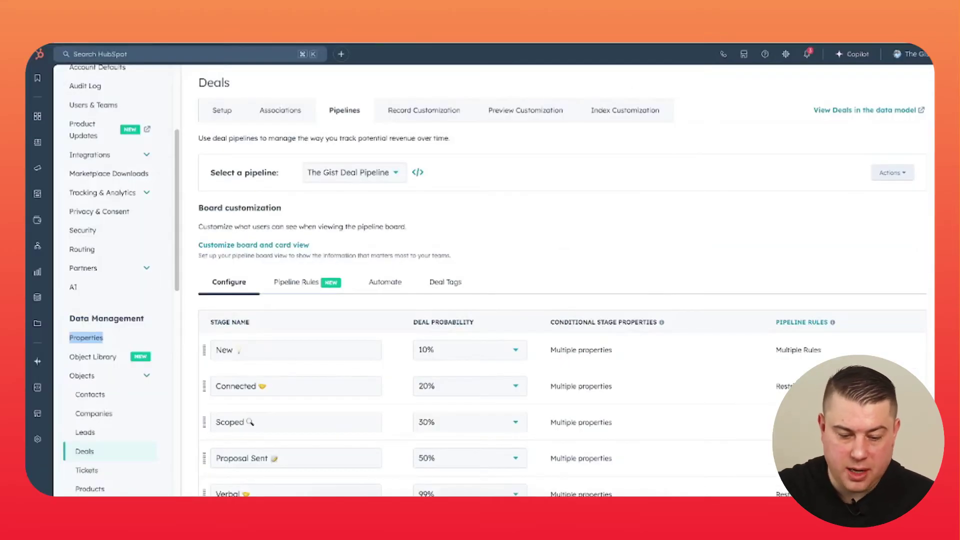
Check the available pipelines, then open the Proposal Sent stage's conditional property logic.
scroll(580, 197, down, 3)
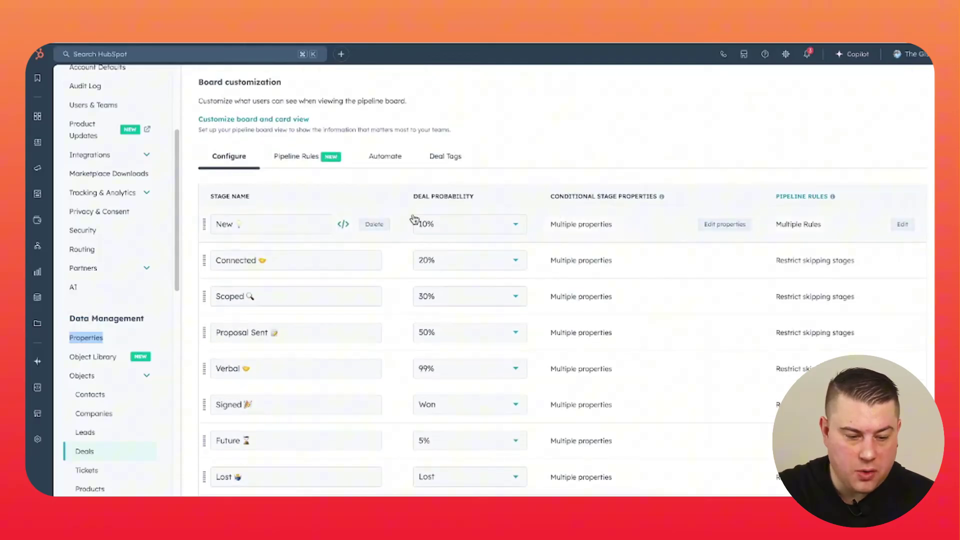
scroll(386, 212, up, 1)
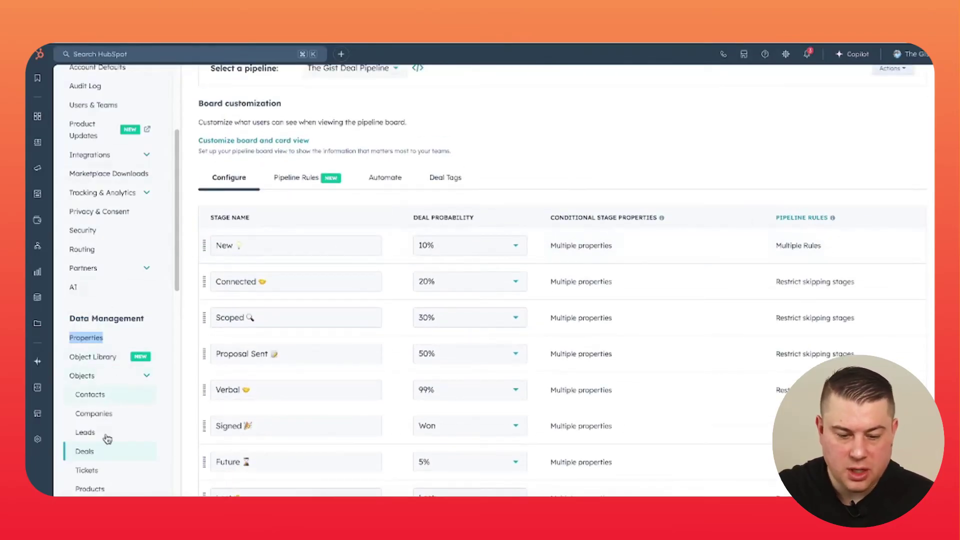
scroll(490, 185, up, 2)
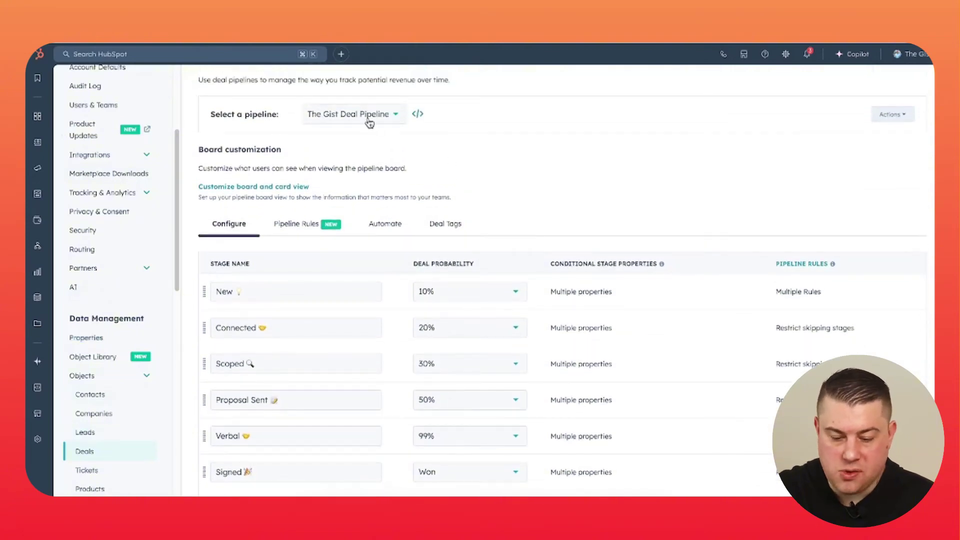
click(369, 115)
click(493, 157)
scroll(520, 170, down, 3)
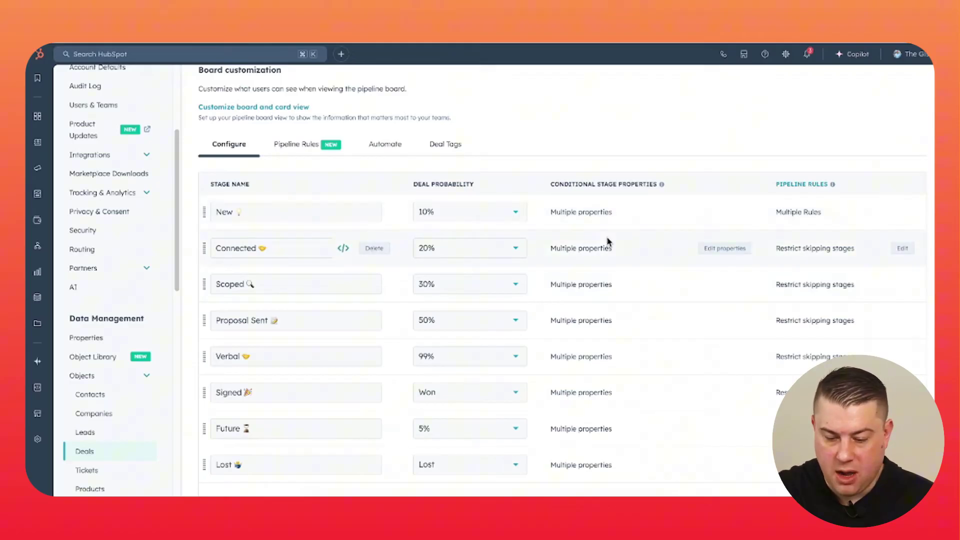
click(733, 324)
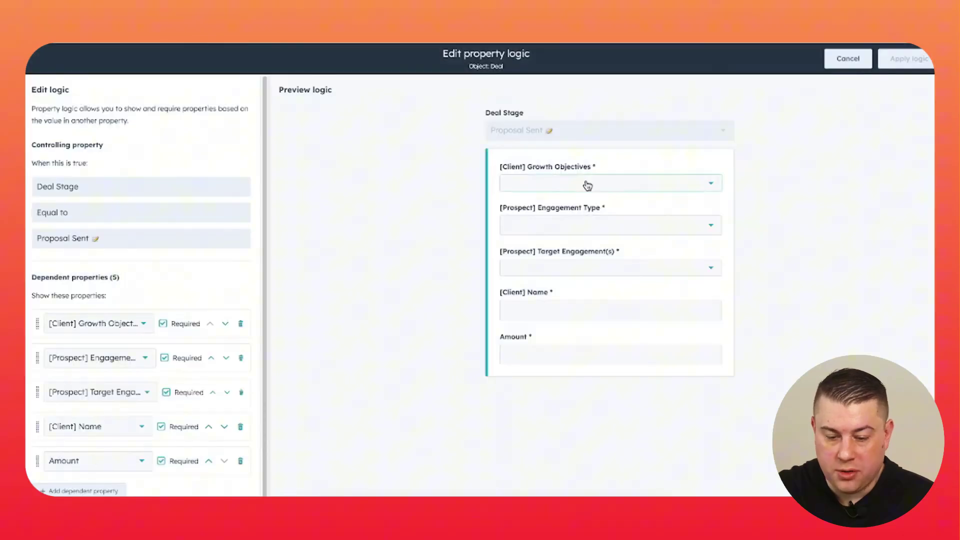
click(588, 185)
click(588, 185)
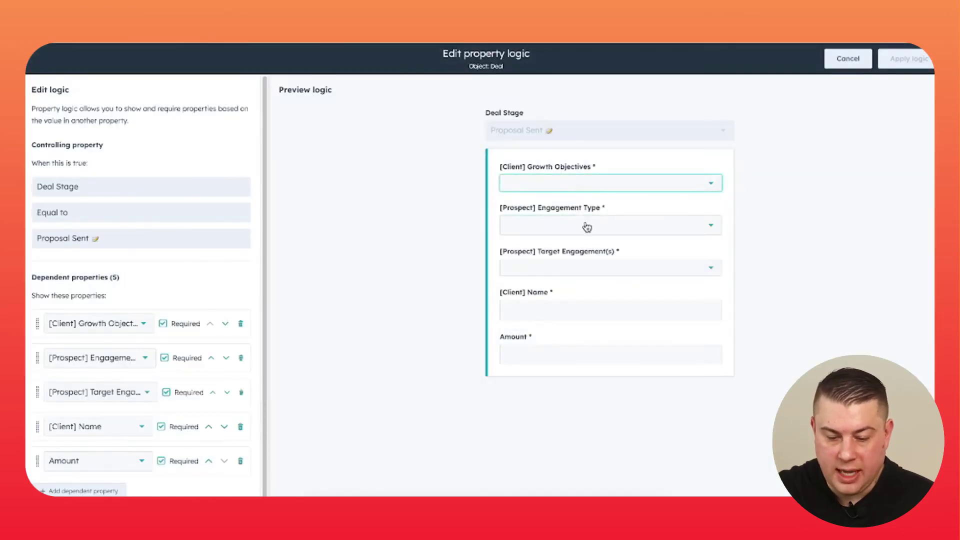
click(587, 228)
click(532, 256)
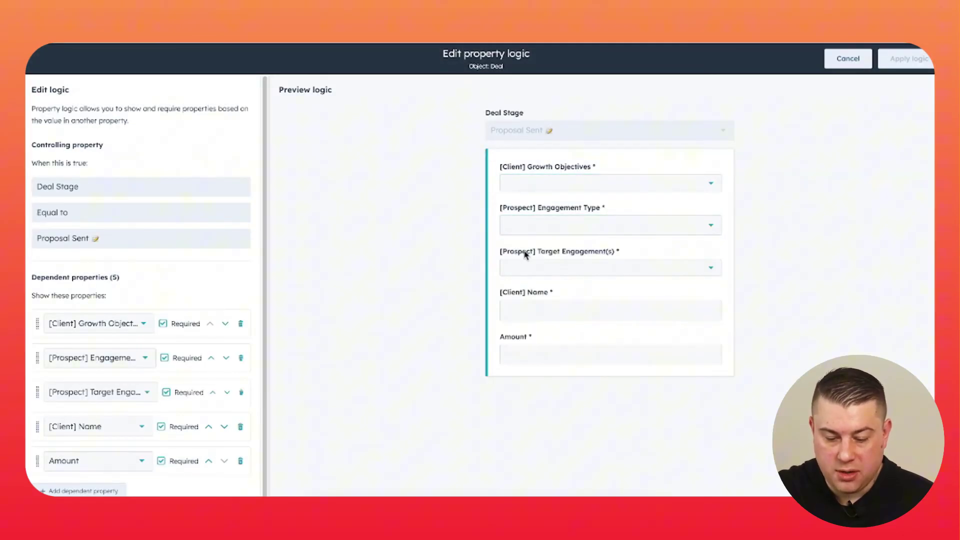
click(551, 267)
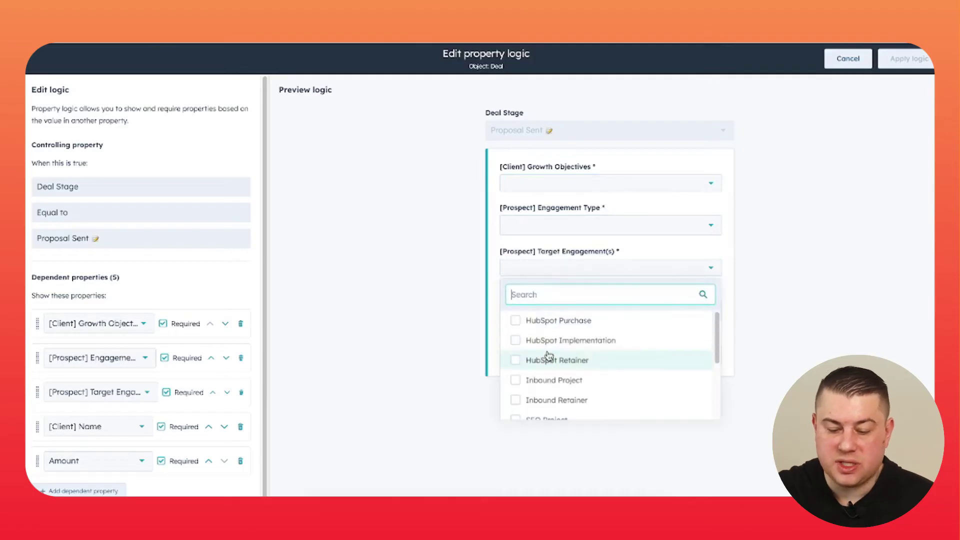
click(425, 314)
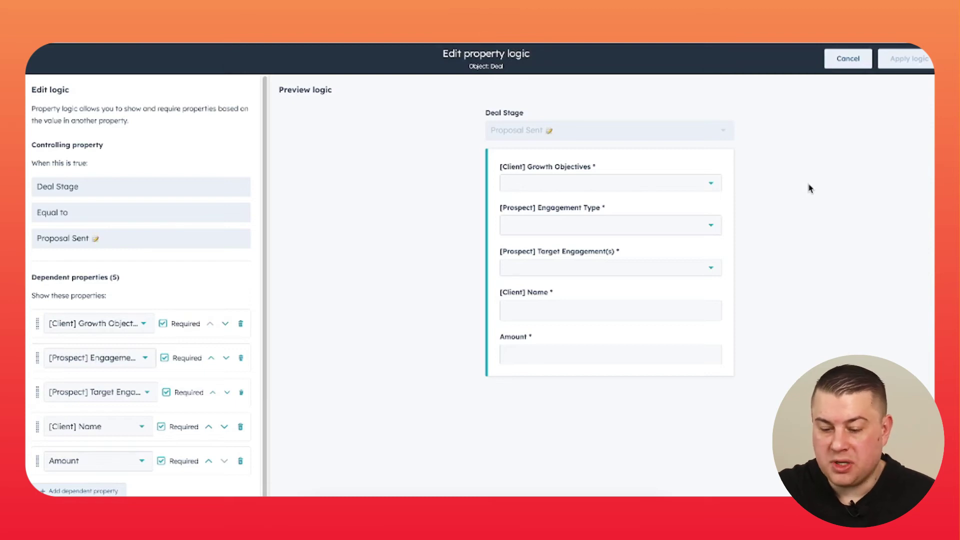
Leave the Proposal Sent editor unsaved and open the Verbal stage's conditional property logic.
click(848, 59)
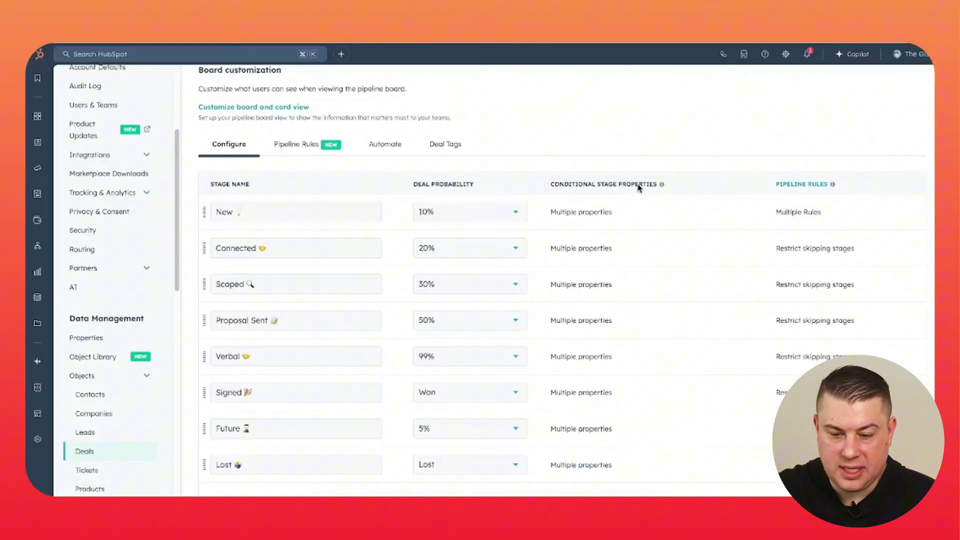
mouse_move(591, 213)
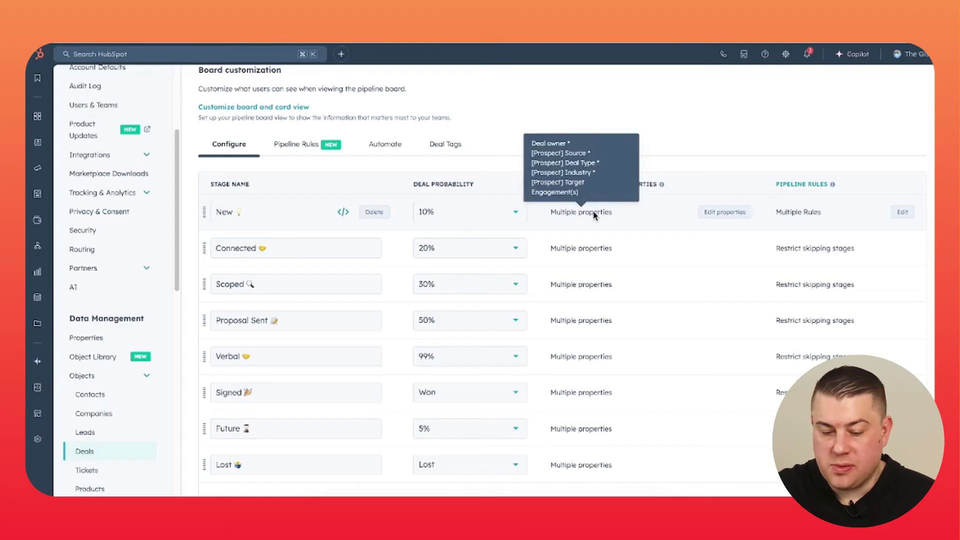
scroll(593, 213, up, 1)
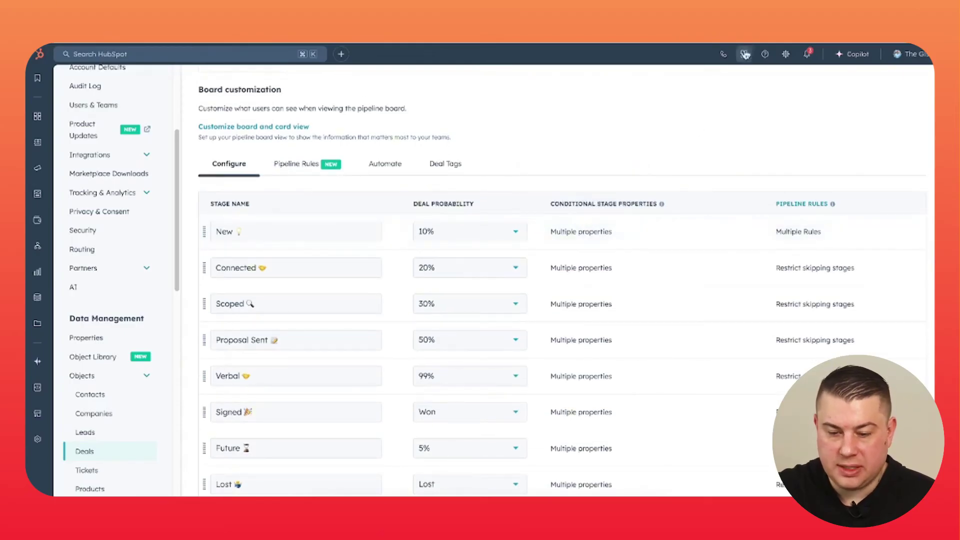
scroll(448, 224, down, 3)
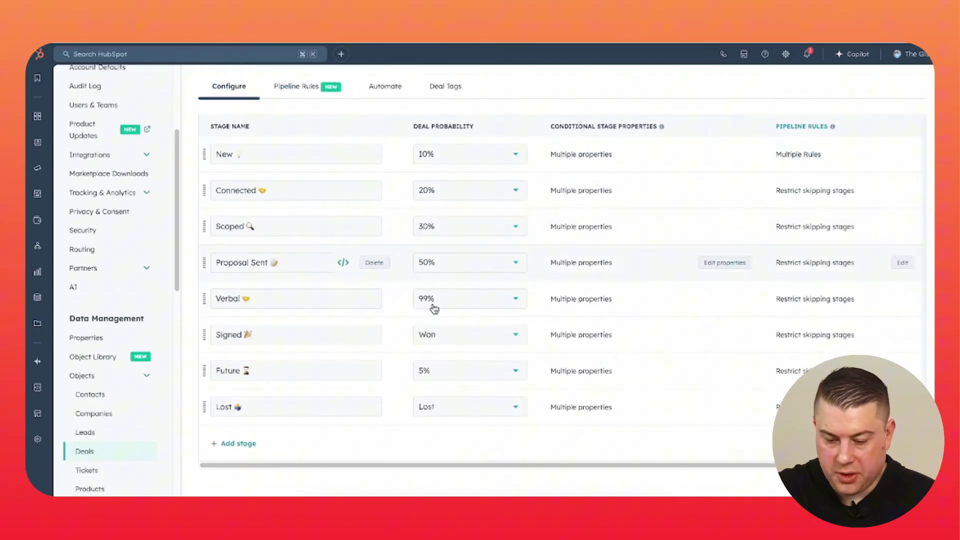
click(580, 308)
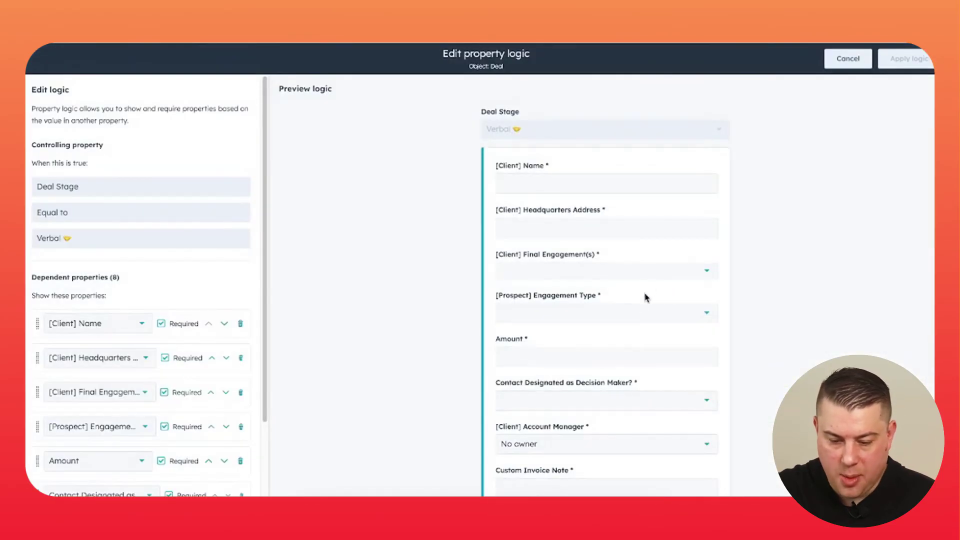
Try HubSpot Implementation as the Final Engagement(s) value, then remove it.
click(591, 275)
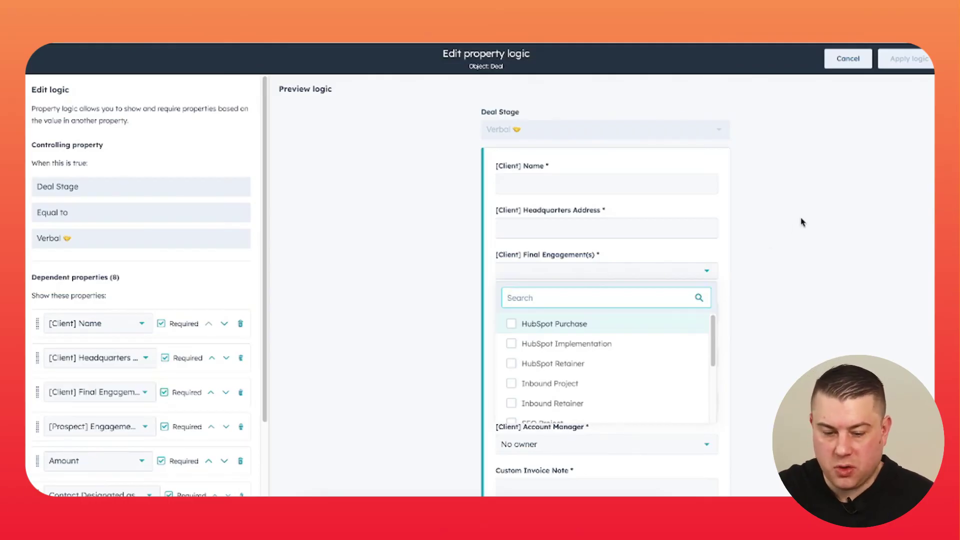
click(592, 277)
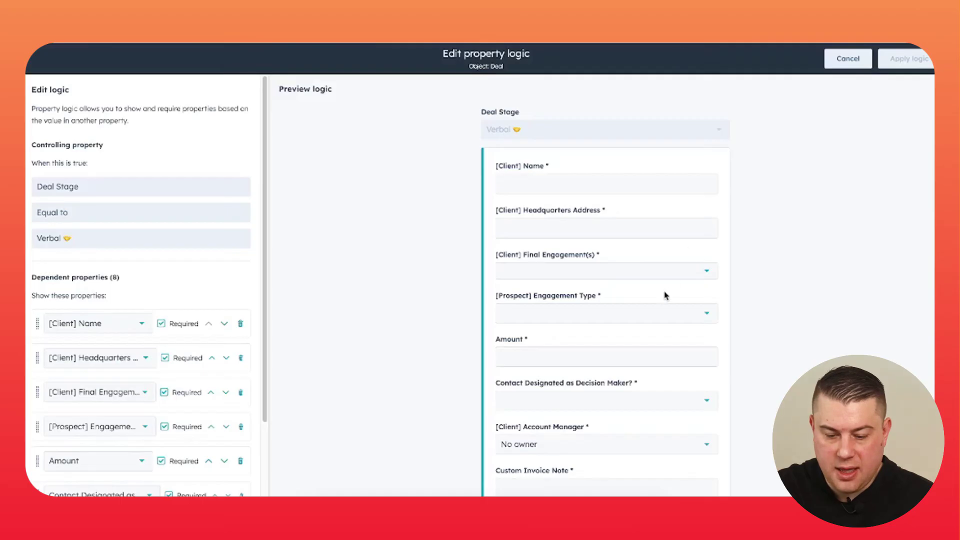
click(591, 272)
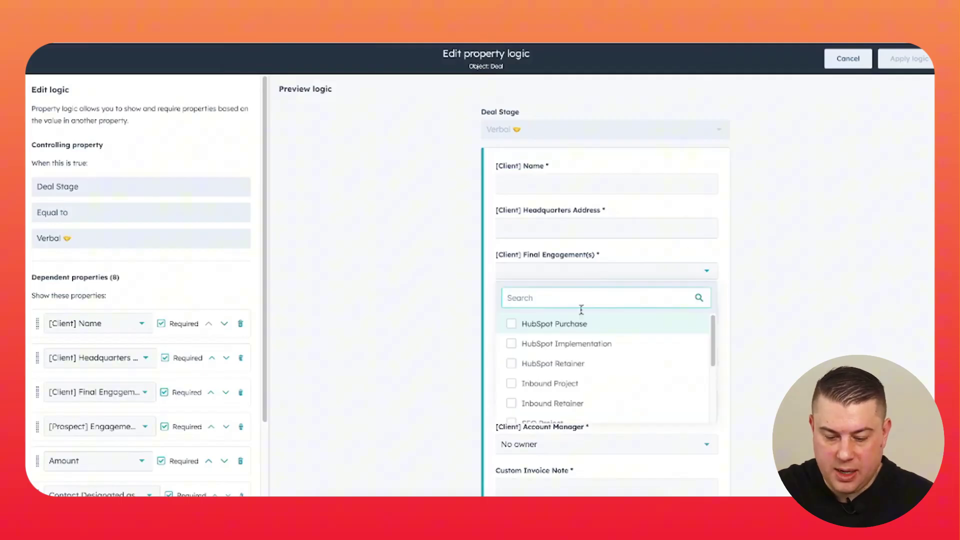
click(584, 345)
click(445, 299)
click(588, 272)
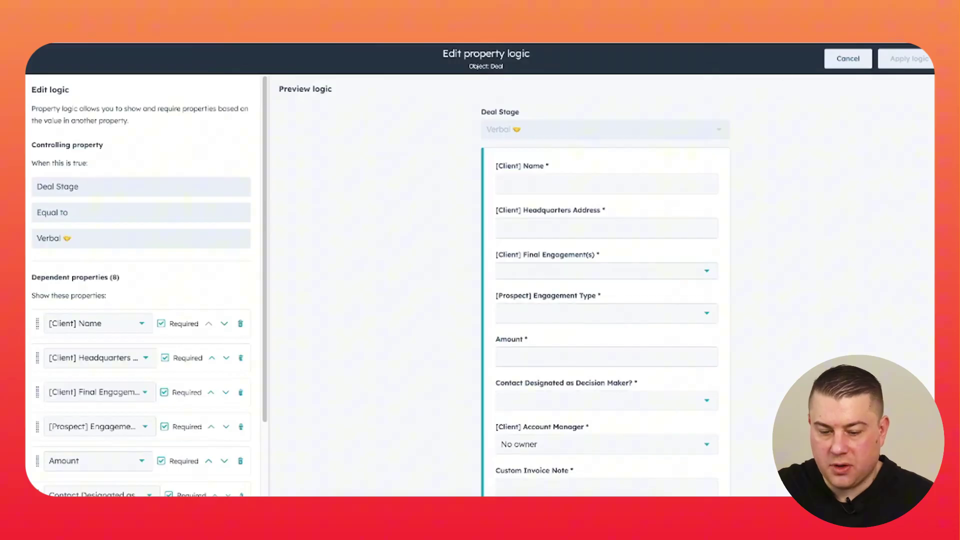
Open the Final Engagement(s) equals HubSpot Implementation rule and preview its Implementation Type options.
click(848, 58)
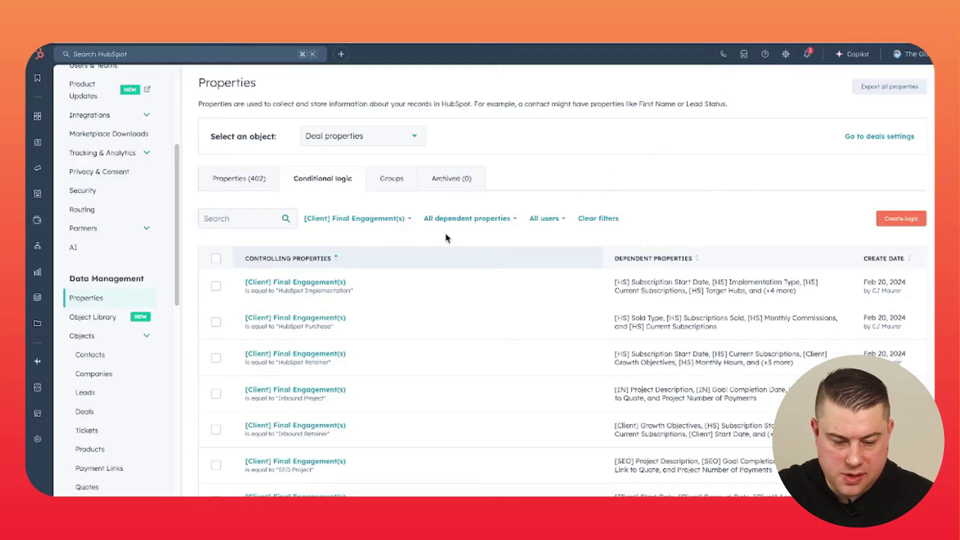
click(332, 282)
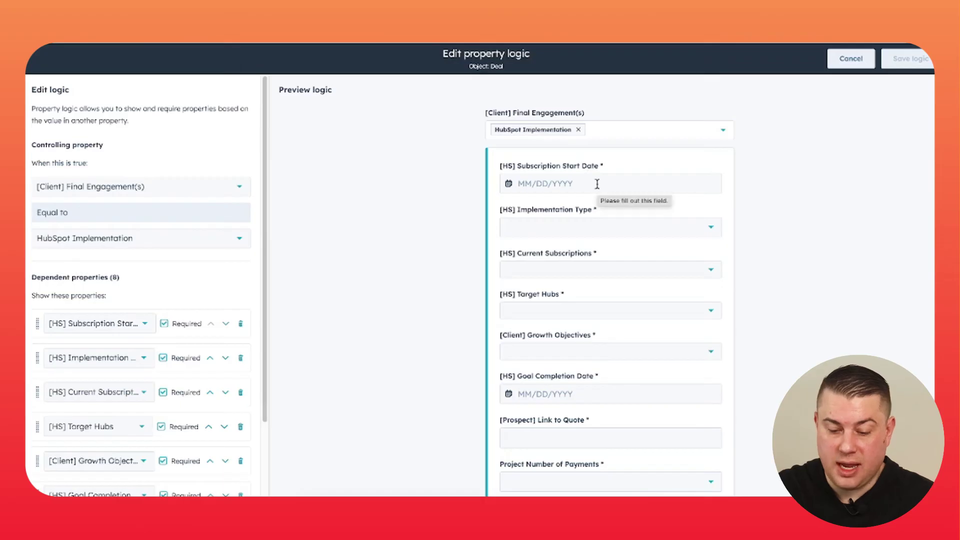
click(603, 228)
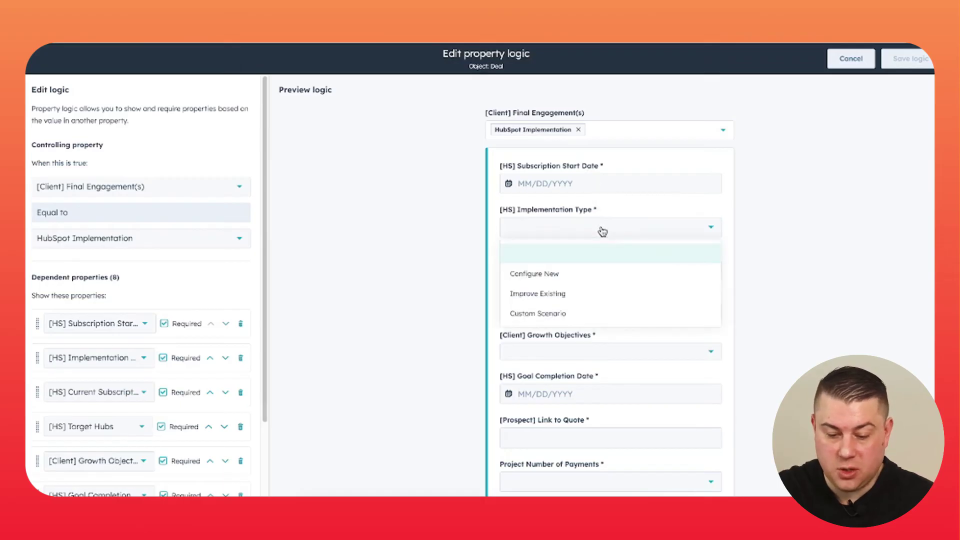
click(803, 234)
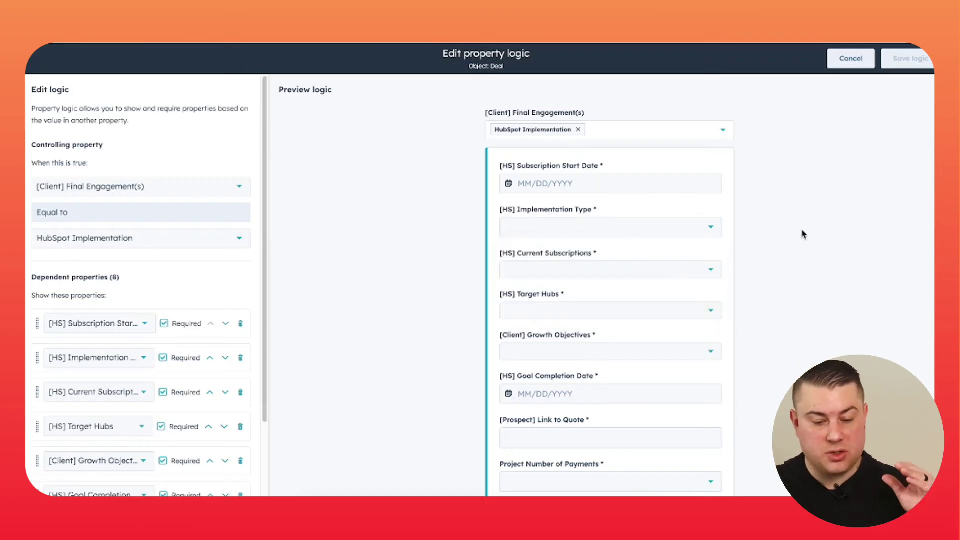